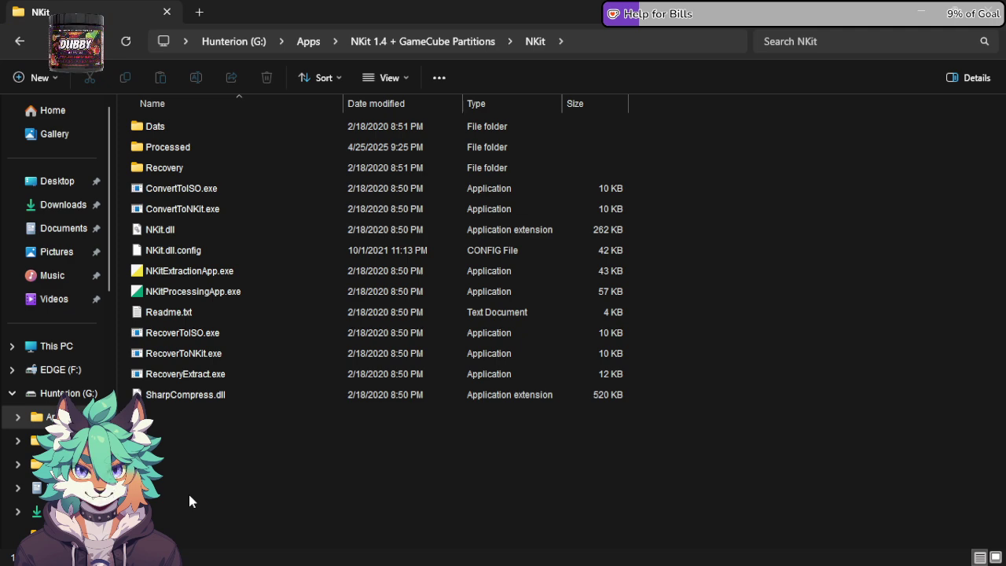
Switch to Chrome and review the NKit 1.4 download options on the Vimm's Lair page.
mouse_move(185, 560)
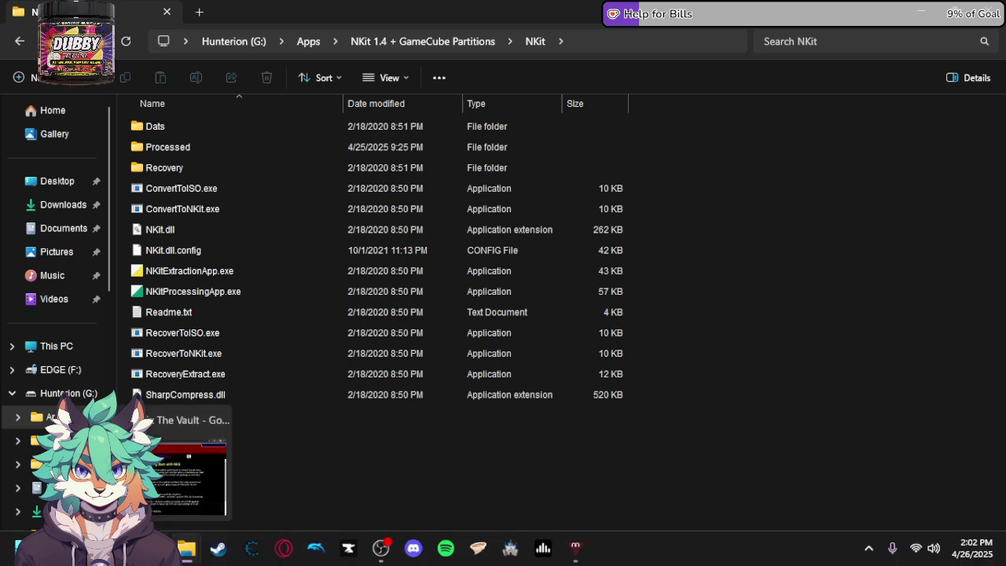
left_click(189, 475)
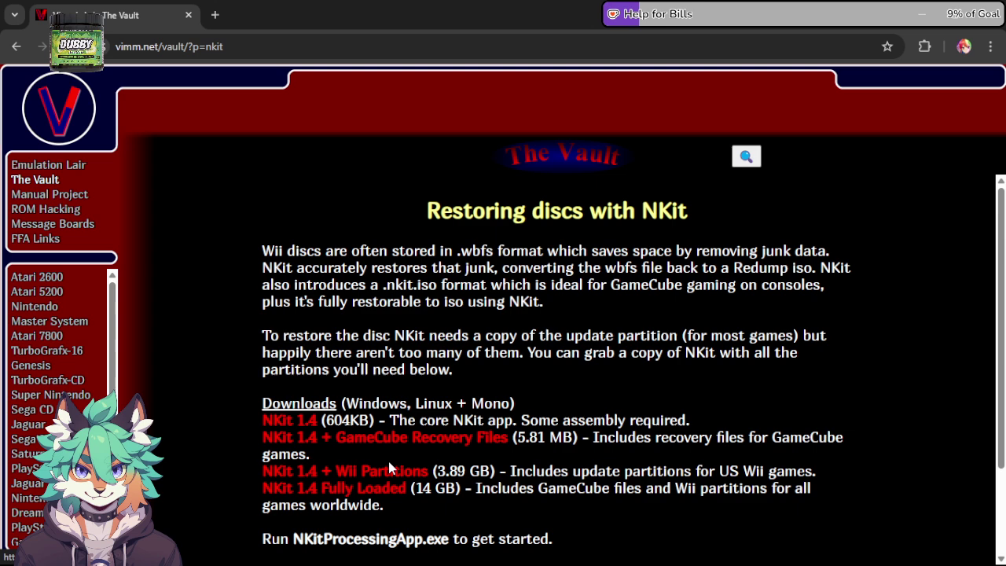
mouse_move(211, 558)
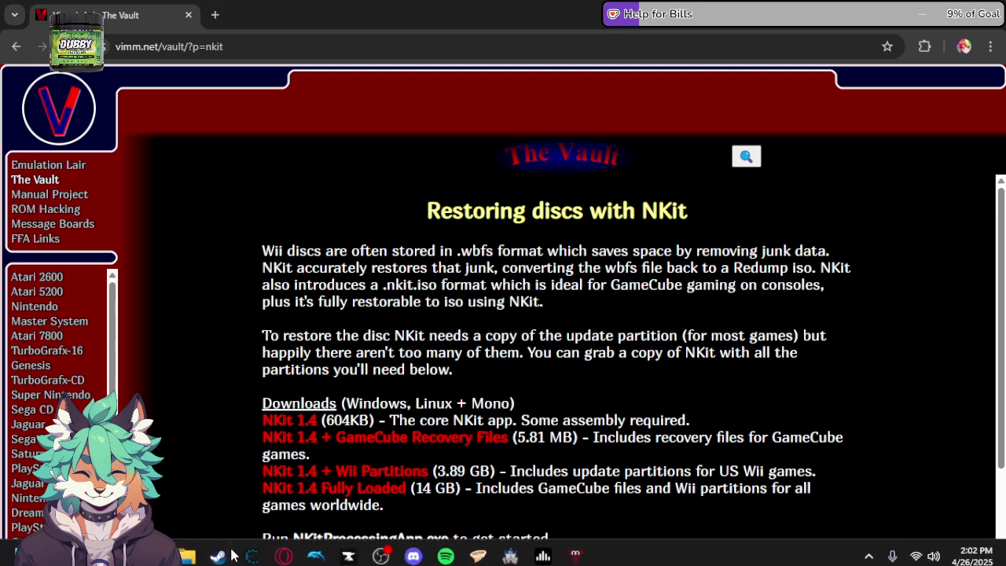
Search the web for "pikmin squared download" in a new browser tab.
left_click(216, 19)
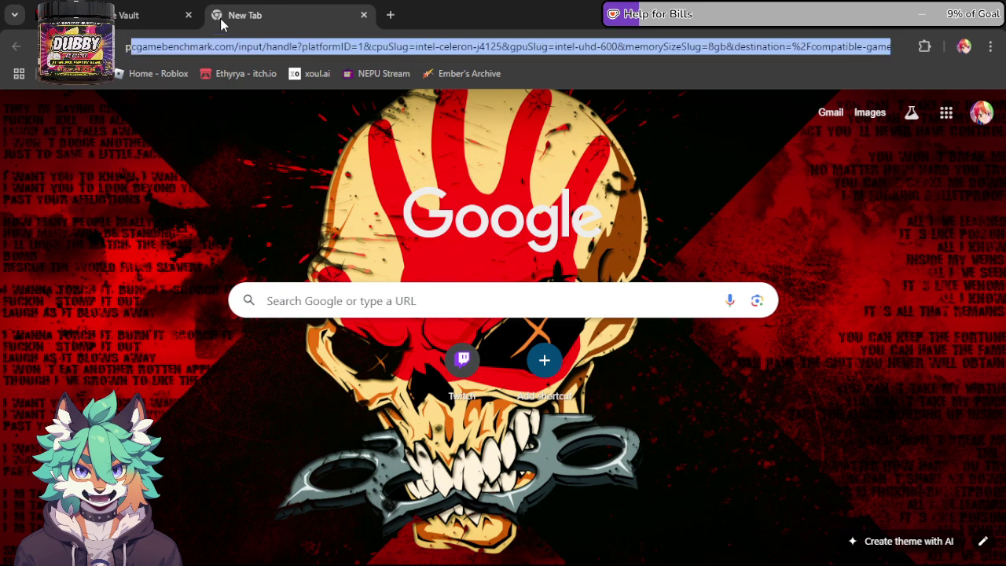
type("pikmin s")
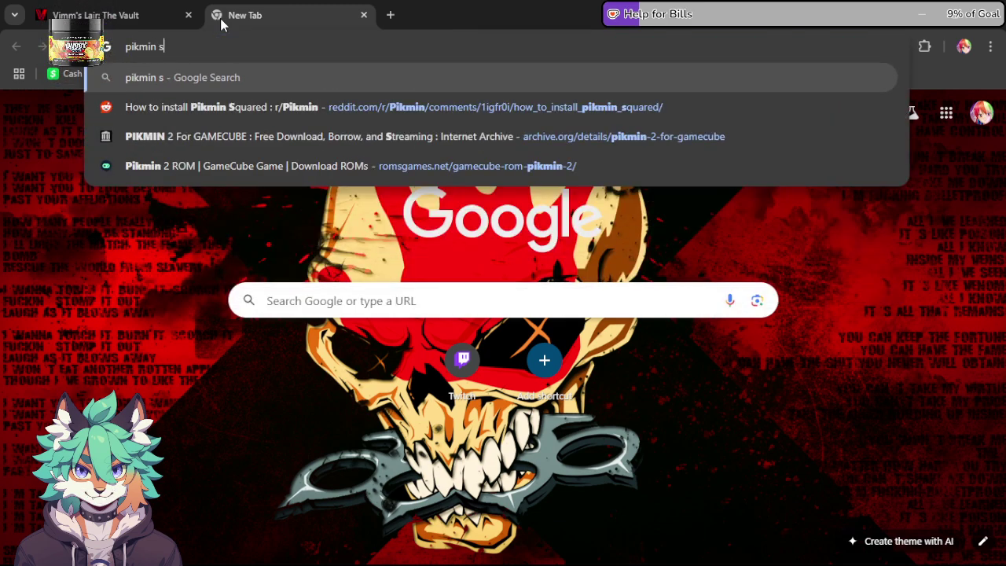
type("quared")
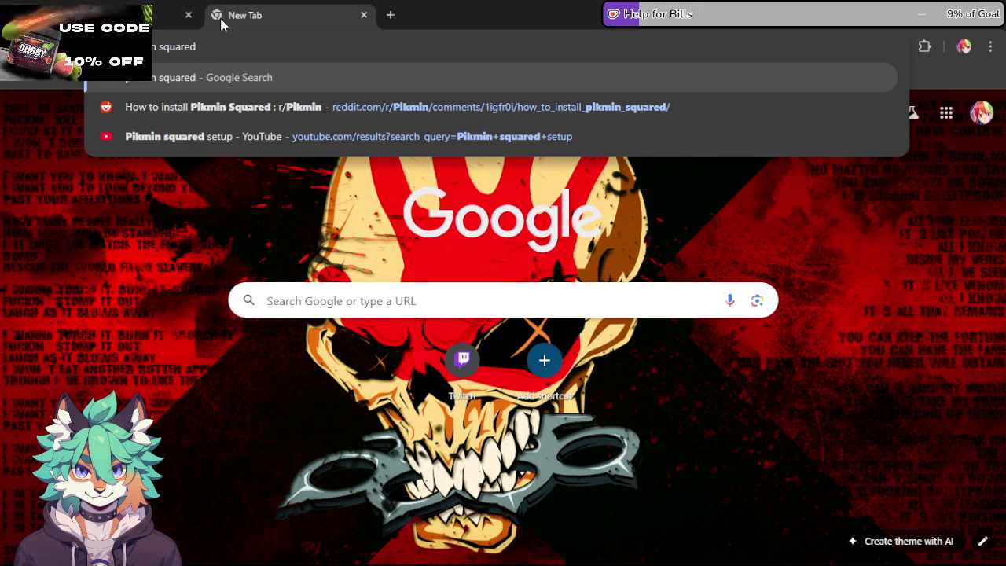
type("download")
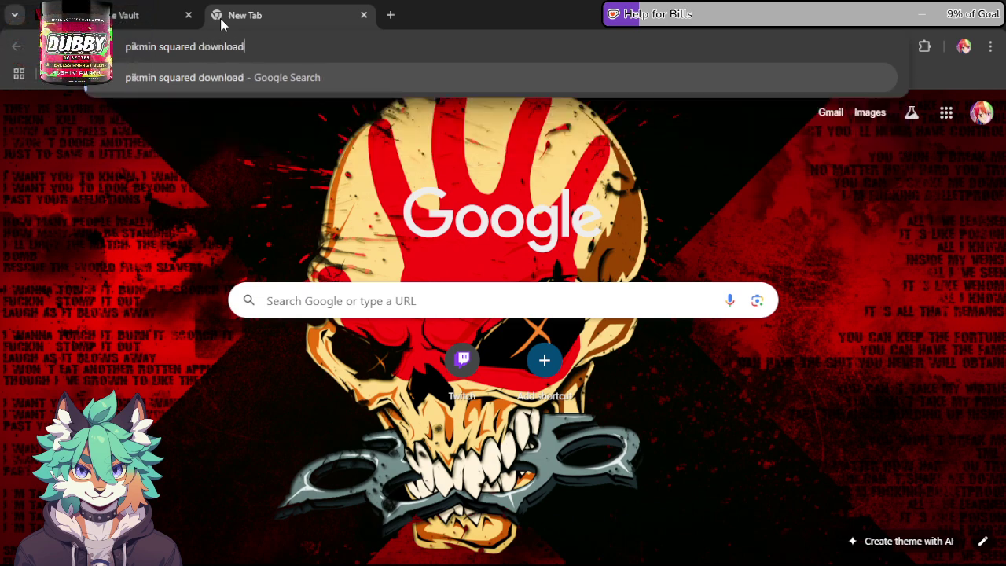
key("Return")
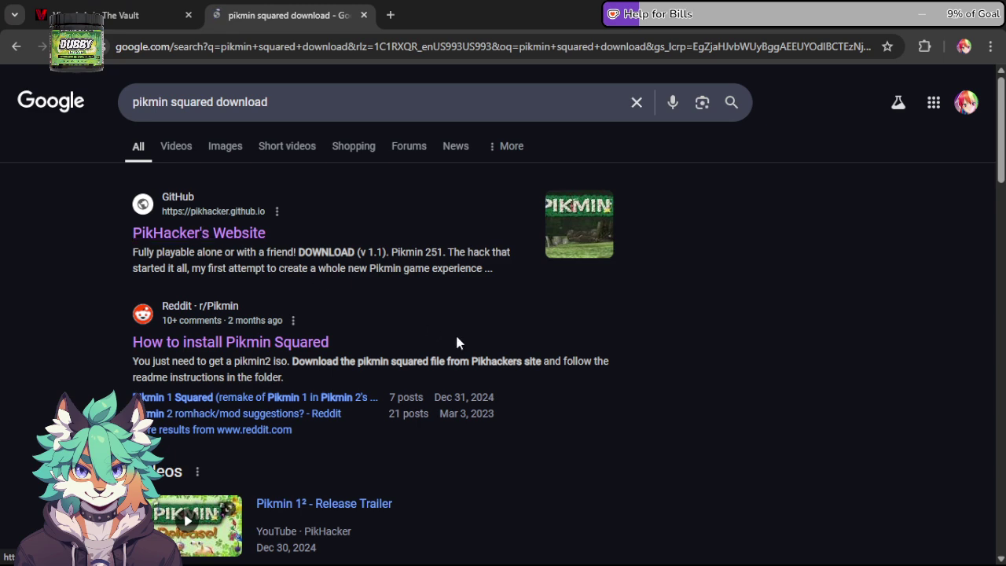
Open PikHacker's Website from the search results and locate the Pikmin 1² v1.1 download.
left_click(157, 233)
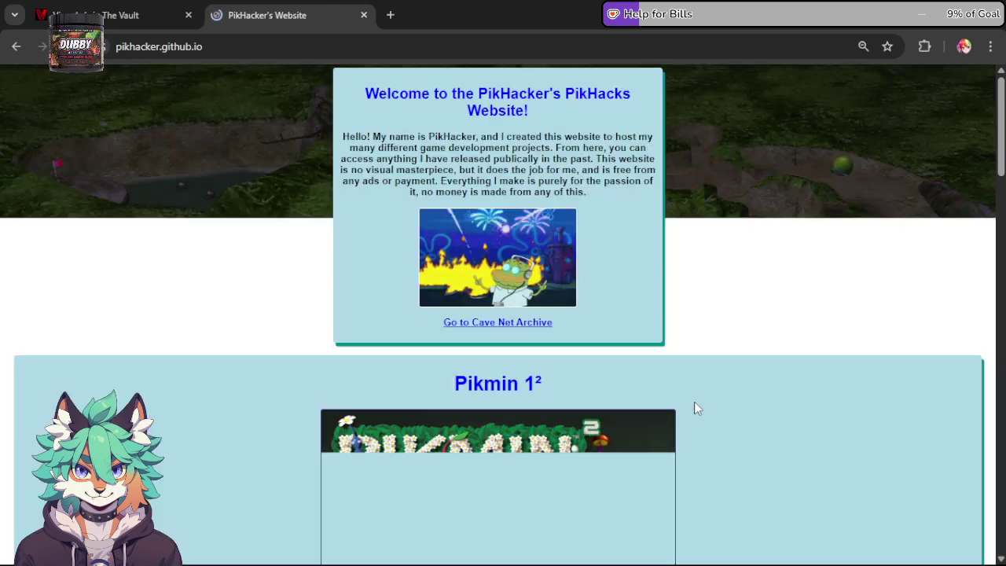
scroll(722, 405, "down", 6)
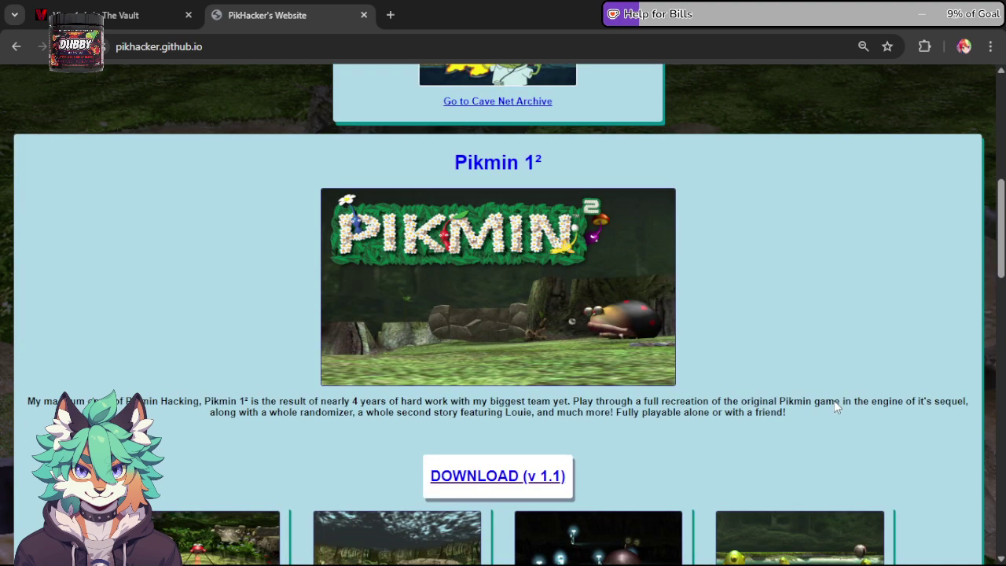
scroll(736, 276, "up", 4)
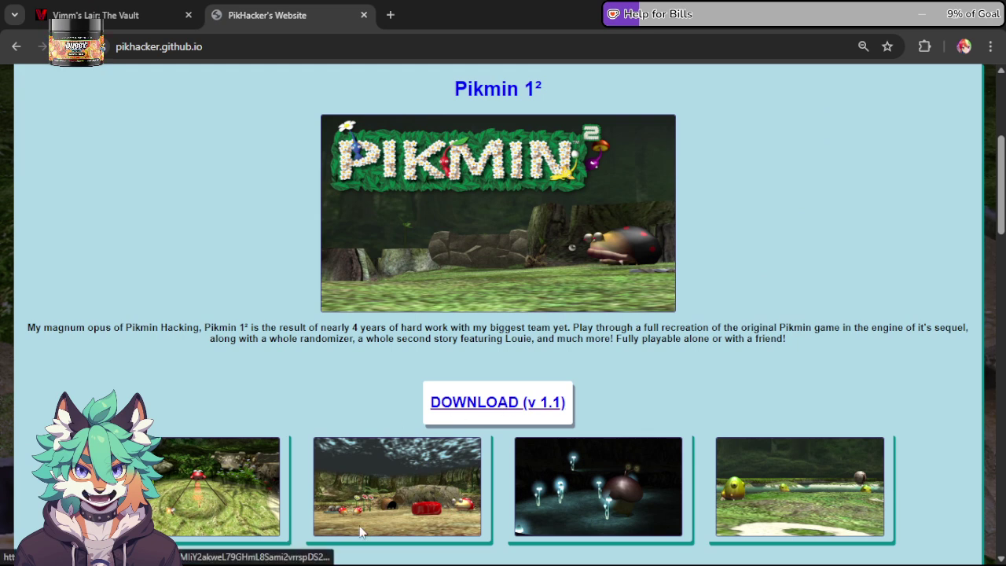
Switch to the File Explorer window showing the patcher's Windows folder and go up to the 1_Squared_Patcher folder.
mouse_move(186, 547)
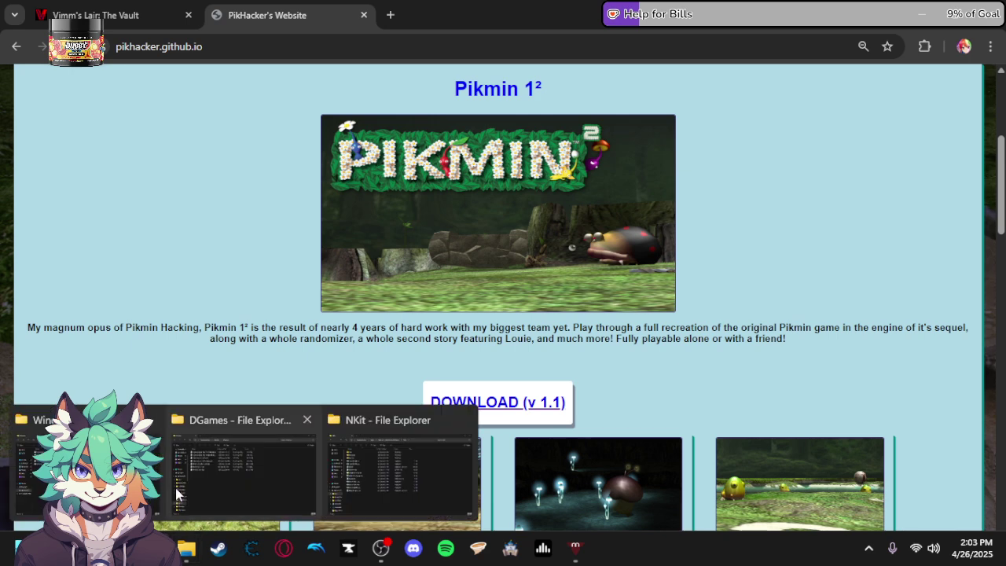
mouse_move(264, 474)
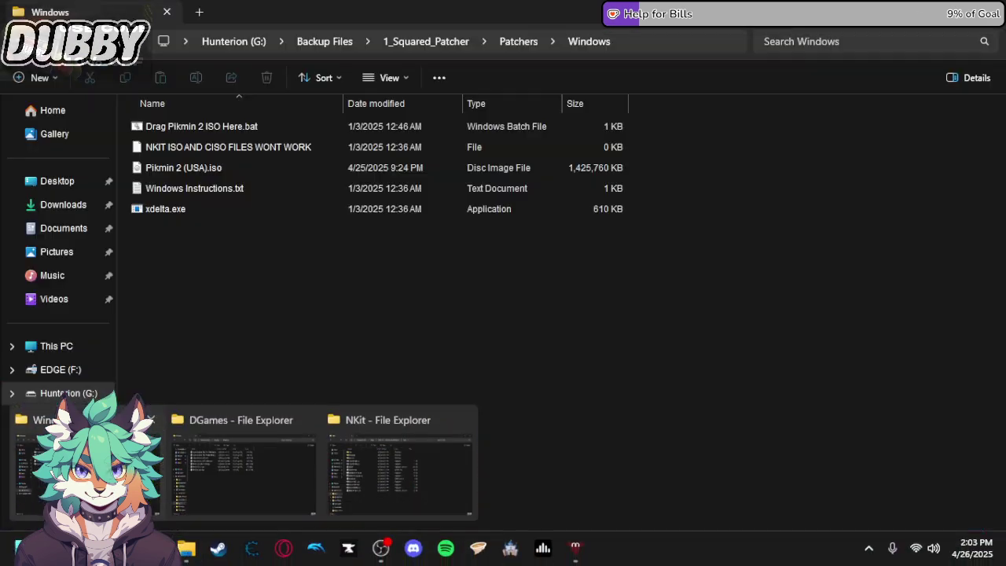
left_click(86, 471)
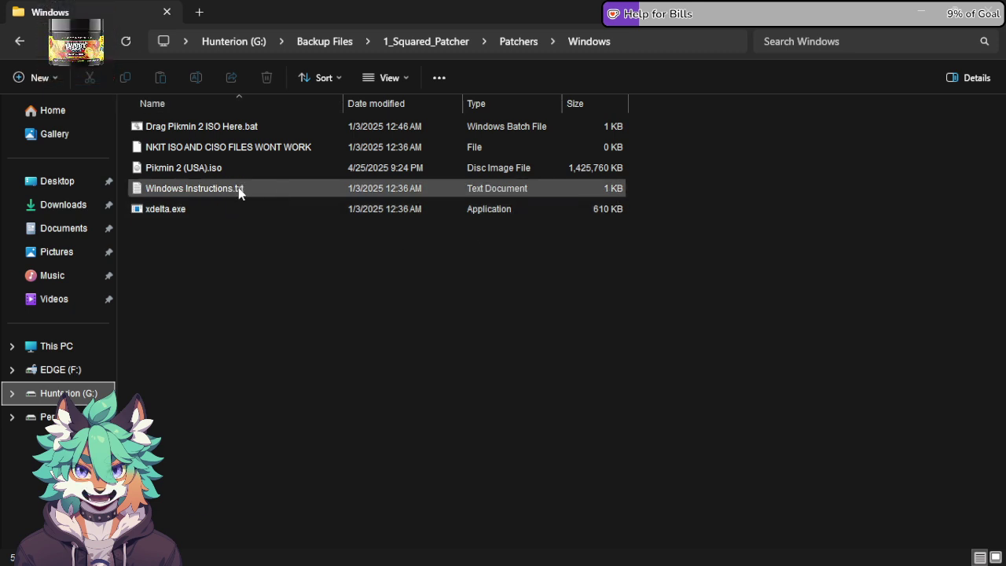
left_click(501, 43)
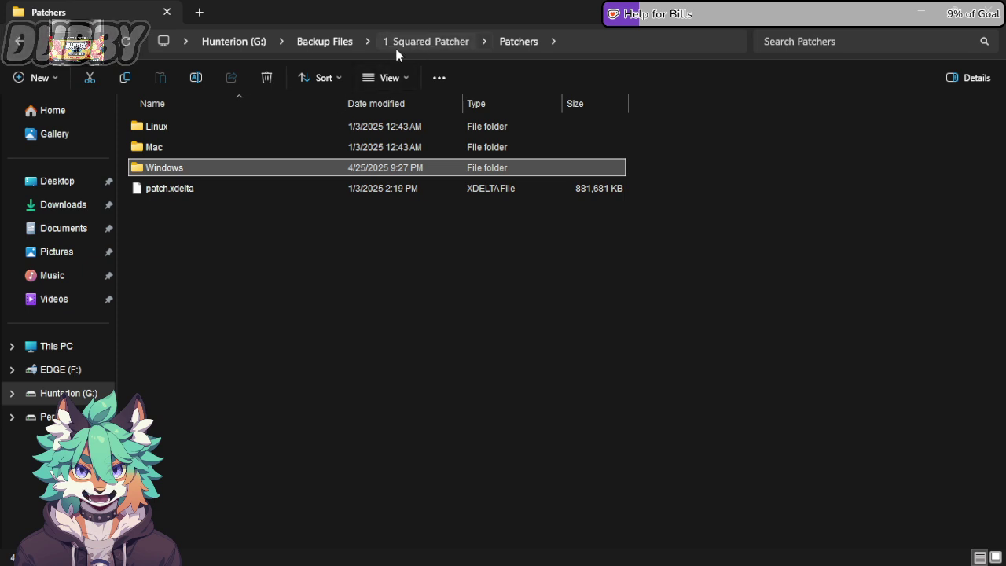
left_click(395, 45)
Open Readme.txt, highlight the required md5 of the USA Pikmin 2 copy, and minimise the text file.
double_click(230, 169)
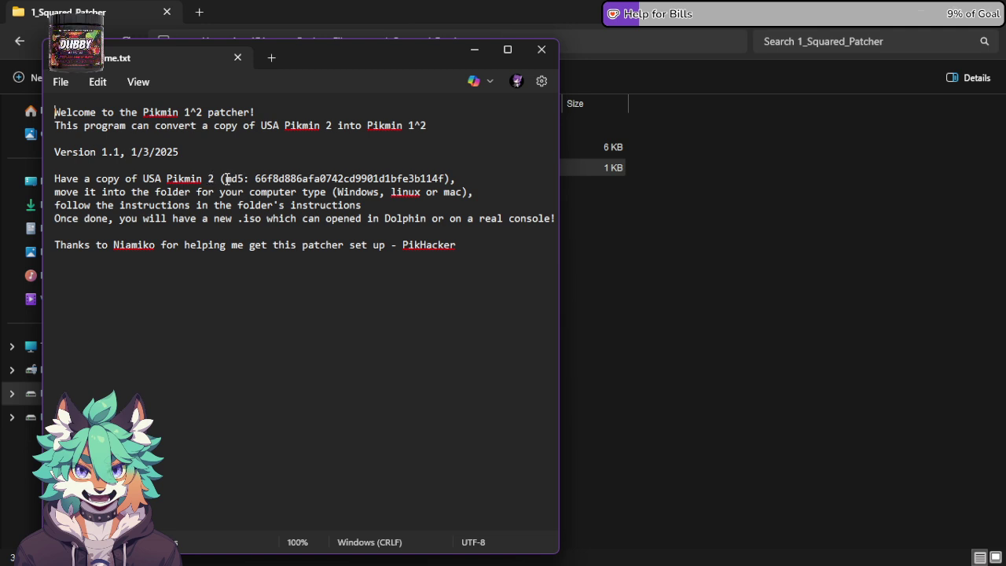
left_click_drag(222, 179, 434, 183)
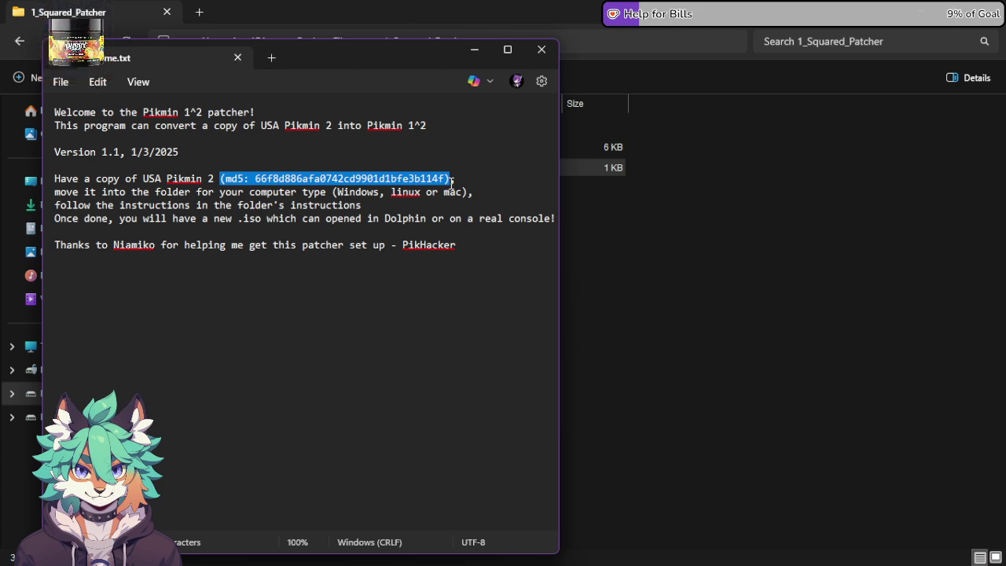
left_click(480, 191)
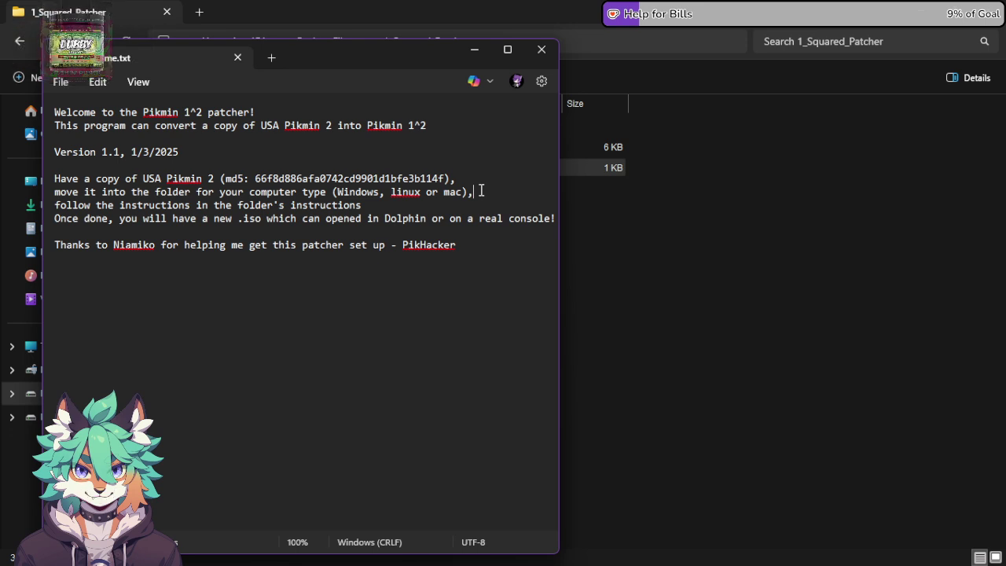
left_click(471, 50)
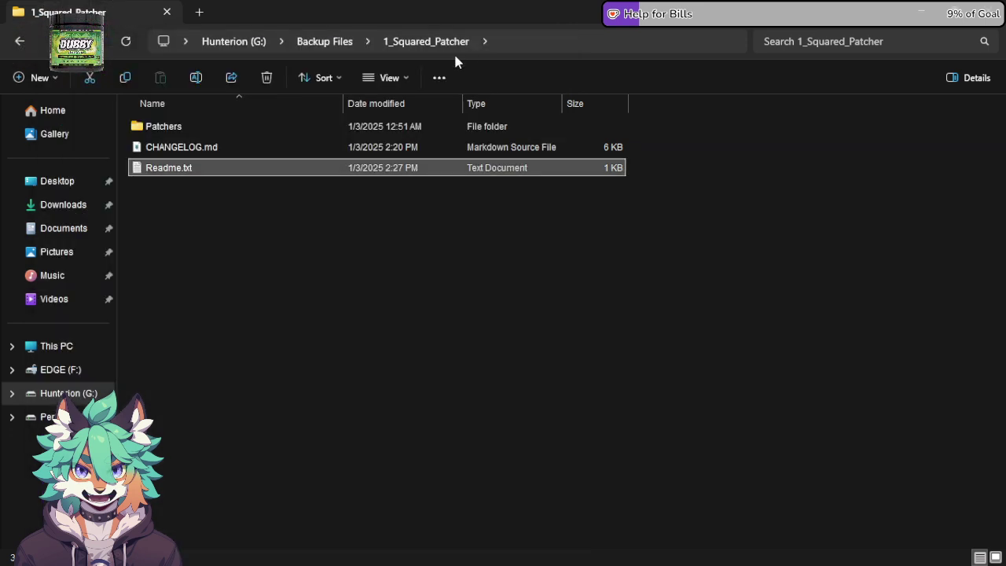
Open the Windows folder inside Patchers and select Pikmin 2 (USA).iso.
left_click(206, 125)
key("Return")
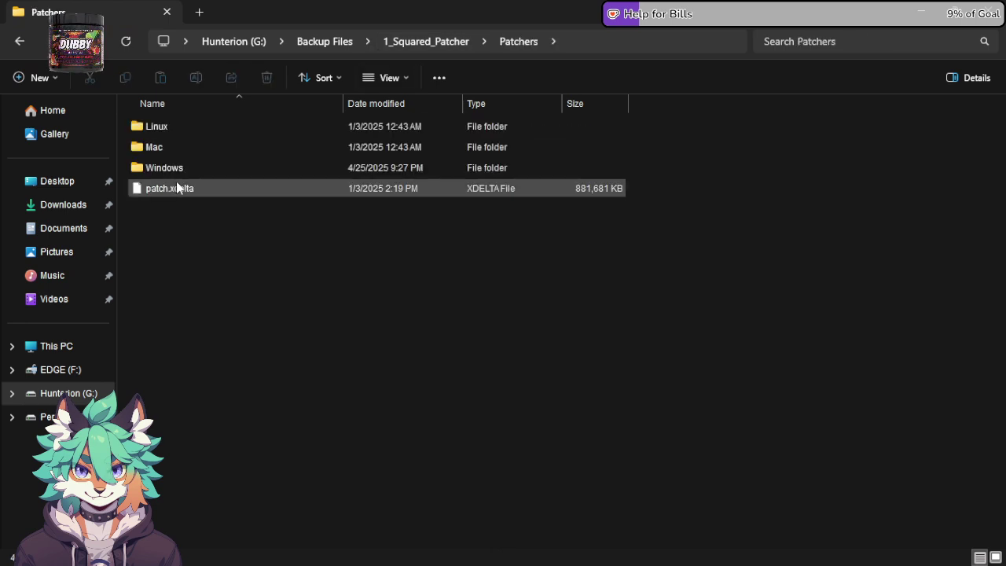
double_click(186, 168)
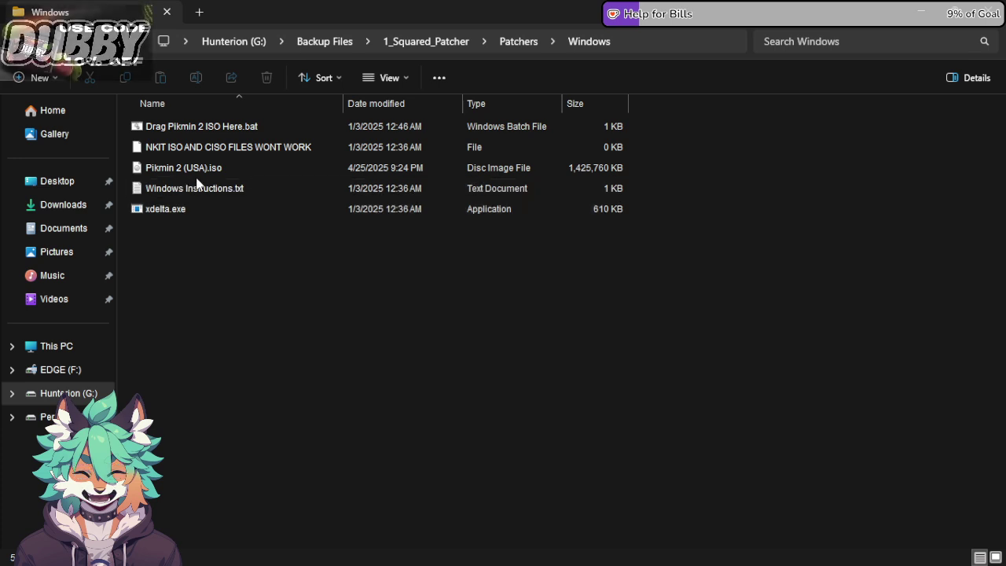
left_click(252, 171)
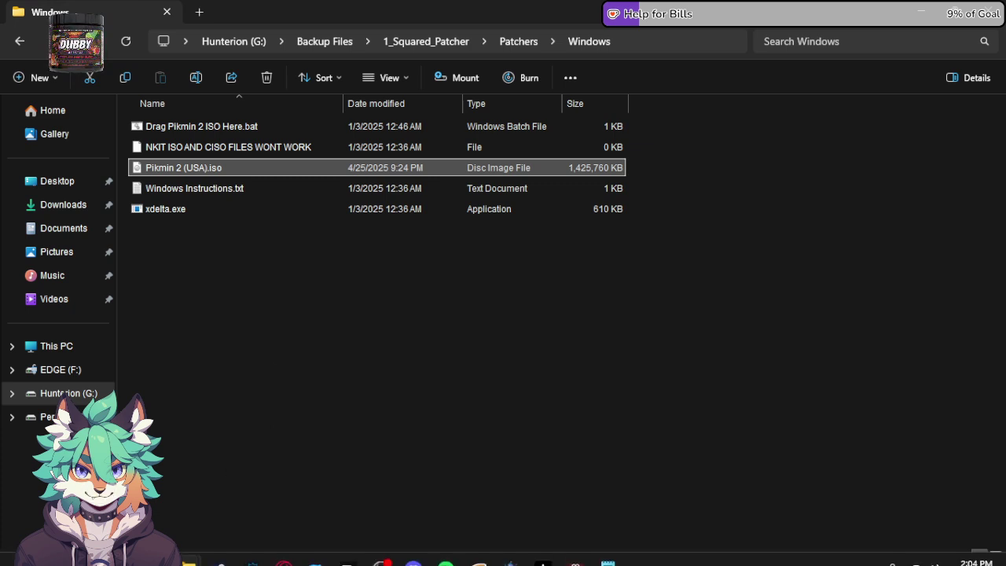
Bring up the NKit folder window, followed by the DGames folder window with the game images.
mouse_move(157, 547)
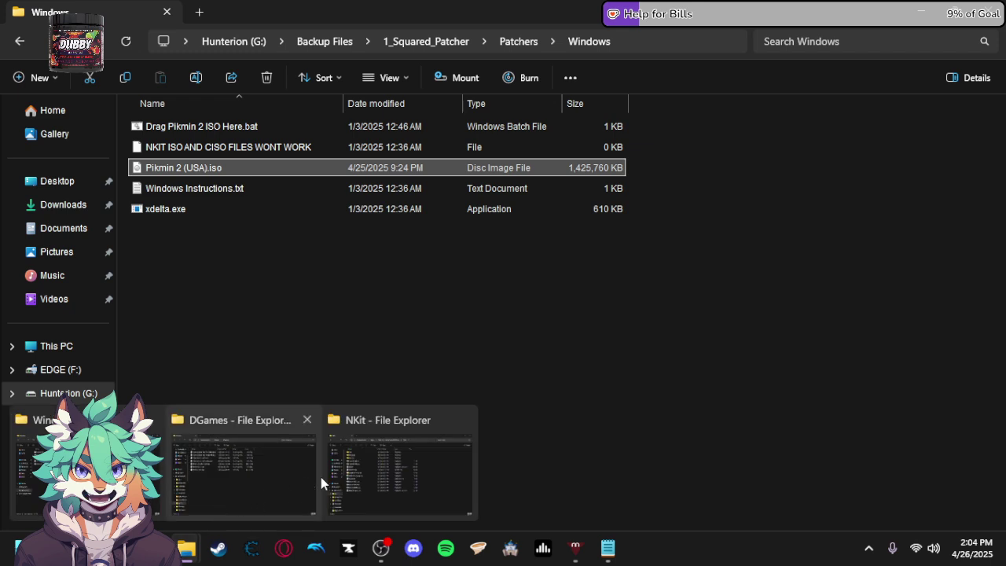
left_click(366, 476)
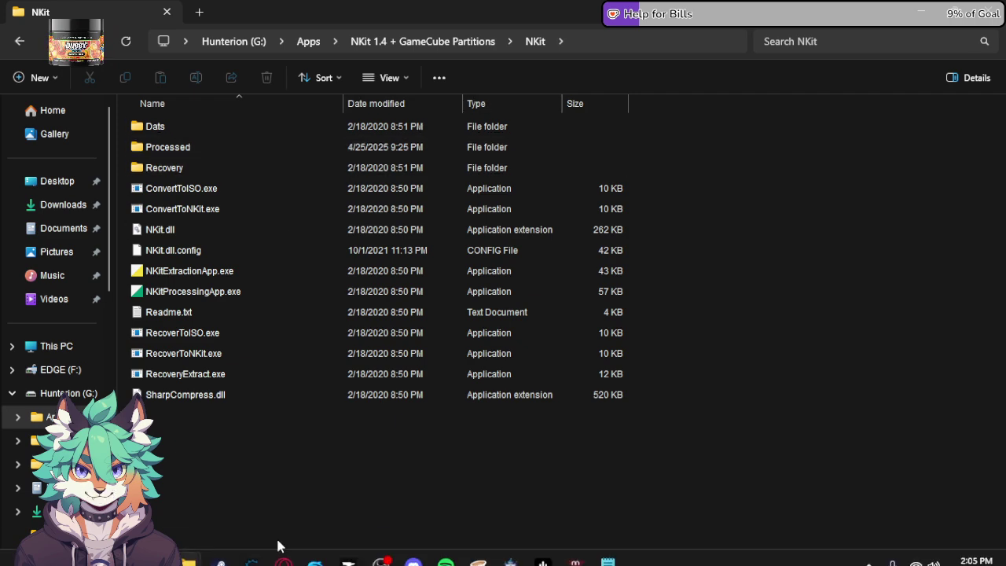
mouse_move(187, 547)
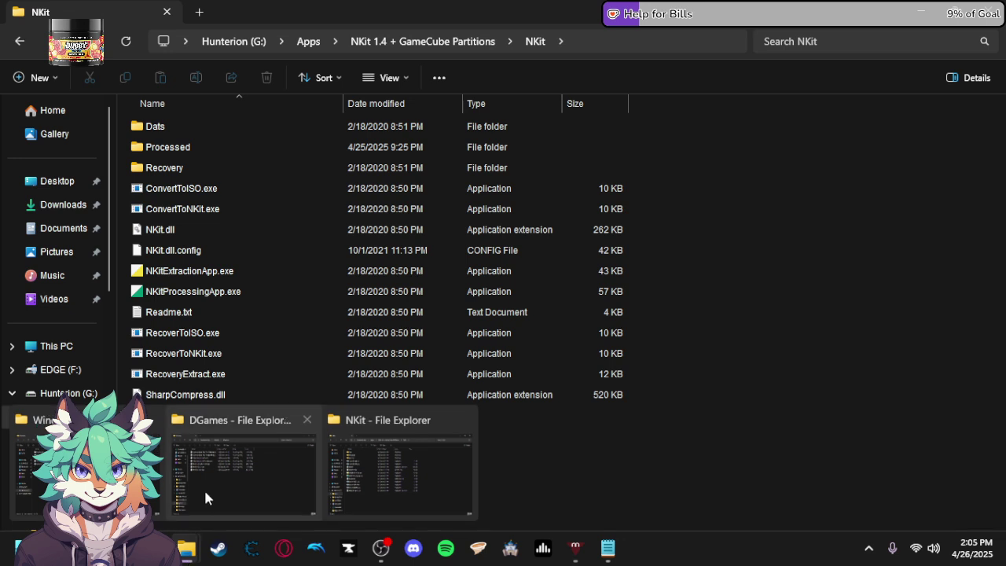
left_click(206, 497)
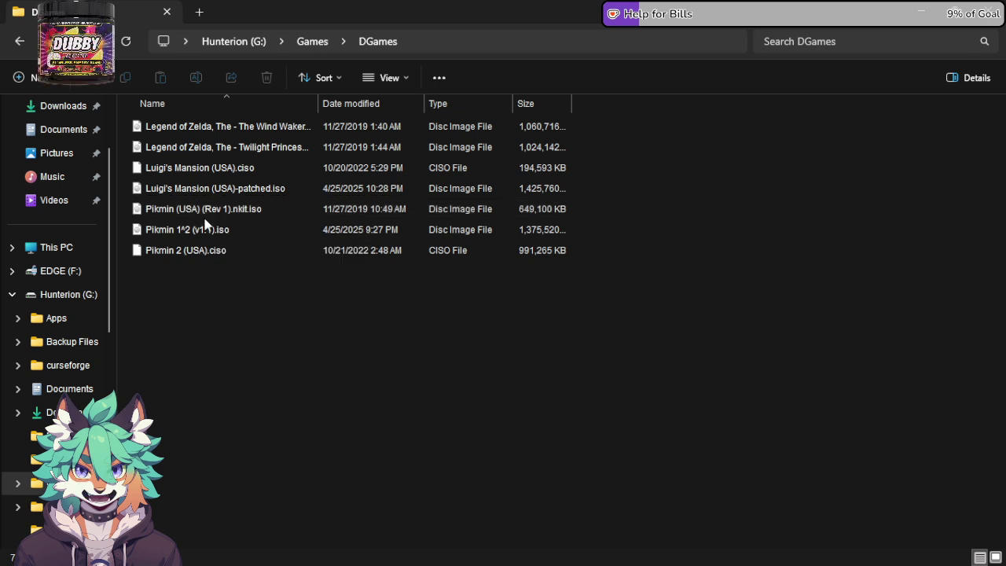
Display the Open with choices for Pikmin (USA) (Rev 1).nkit.iso and dismiss them without choosing an app.
left_click(287, 212)
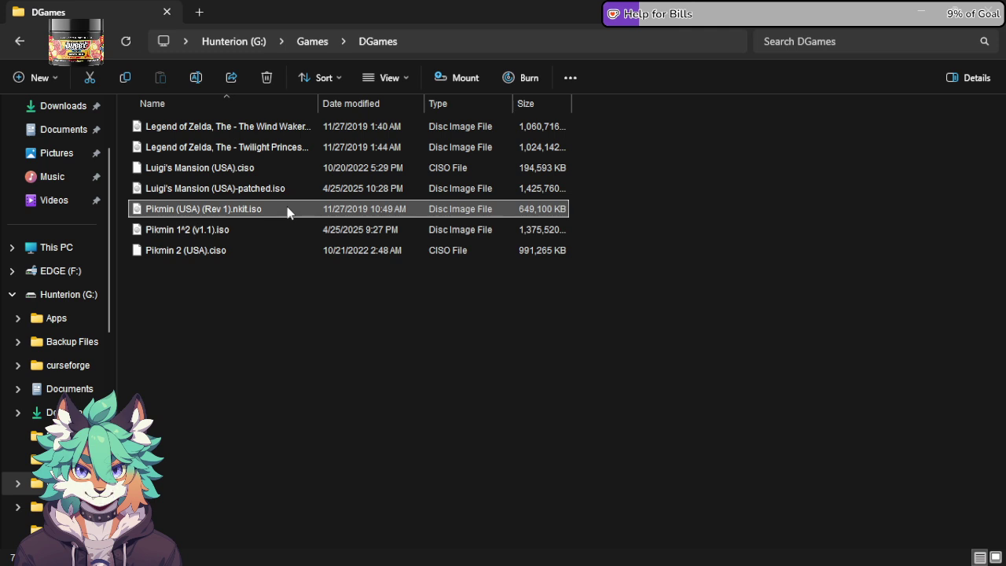
right_click(286, 211)
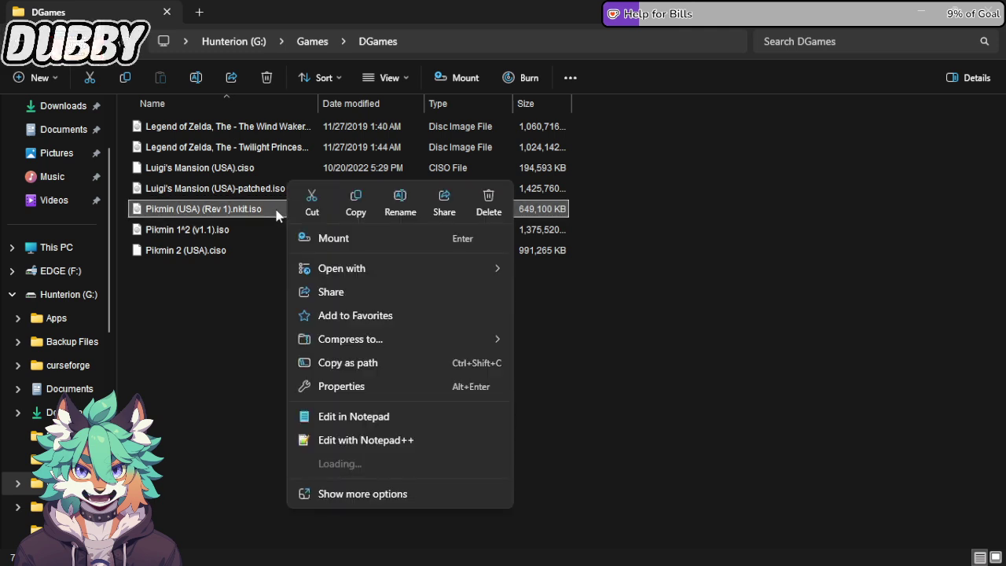
mouse_move(463, 274)
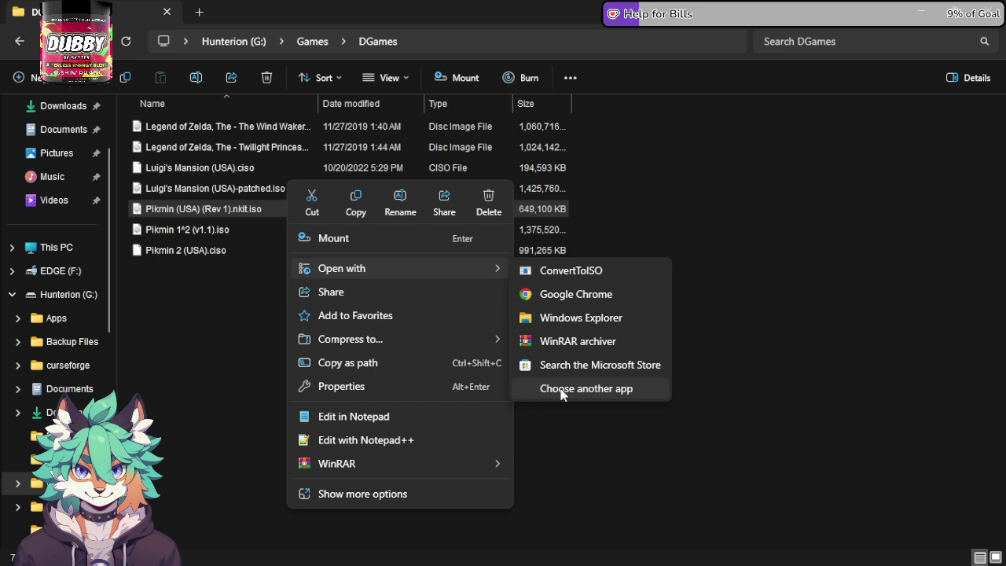
left_click(607, 423)
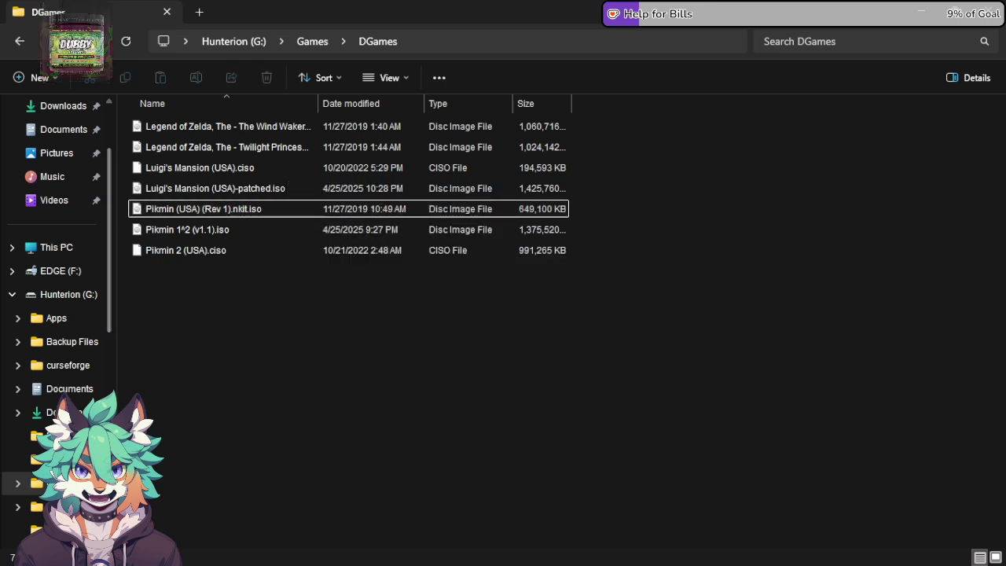
Revisit the NKit folder window and return to Pikmin 2 (USA).iso in the patcher's Windows folder.
mouse_move(186, 548)
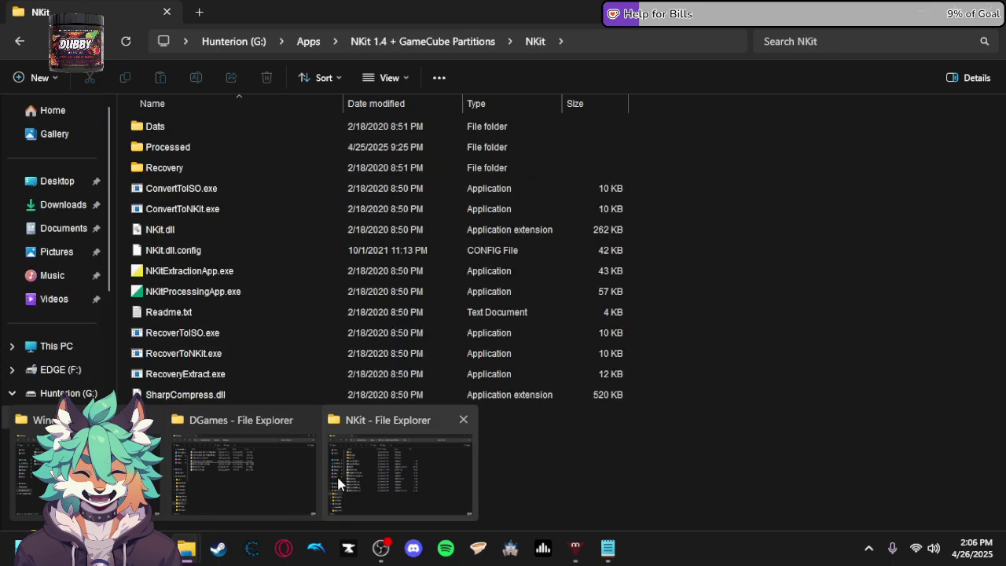
left_click(351, 473)
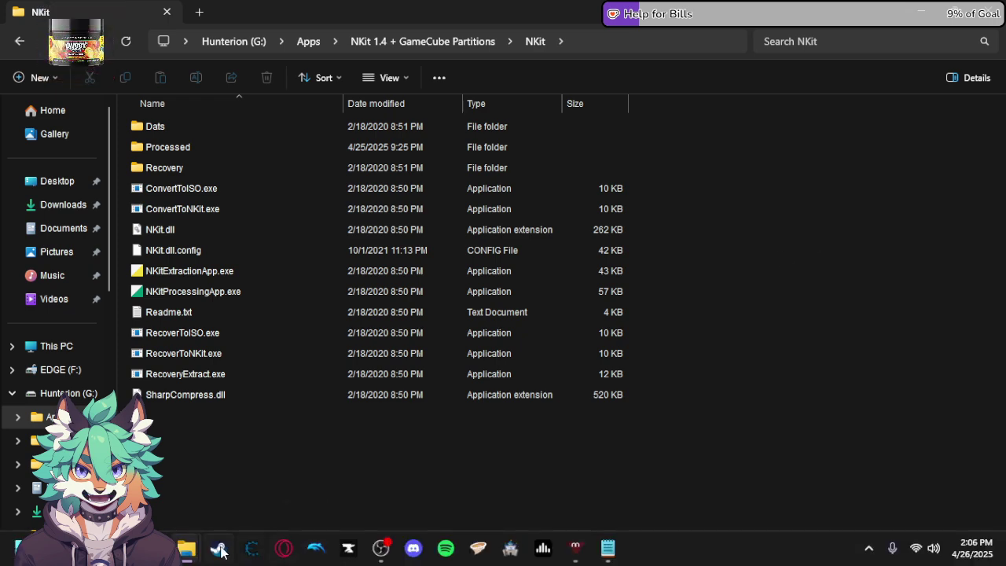
mouse_move(186, 548)
left_click(157, 497)
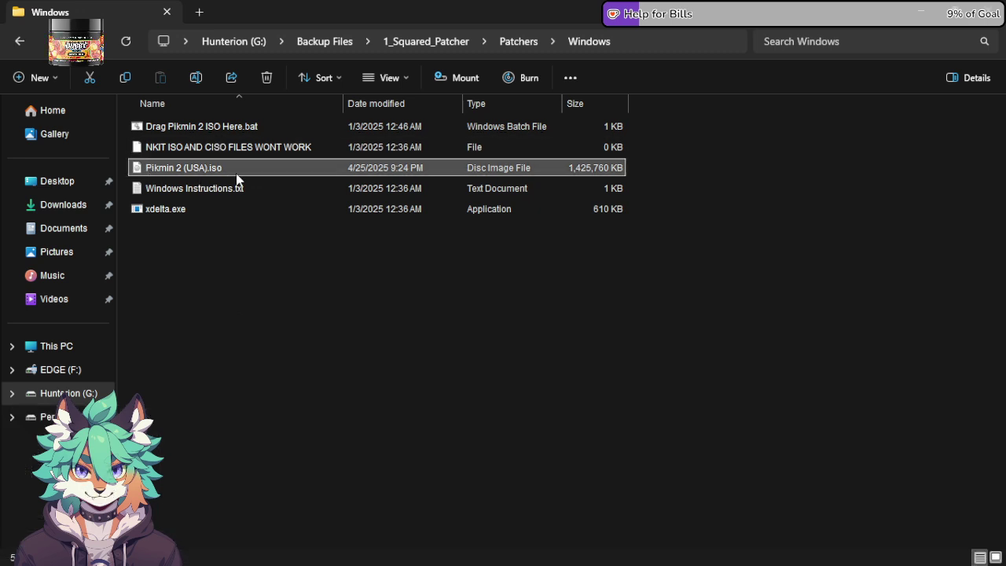
left_click_drag(218, 174, 301, 173)
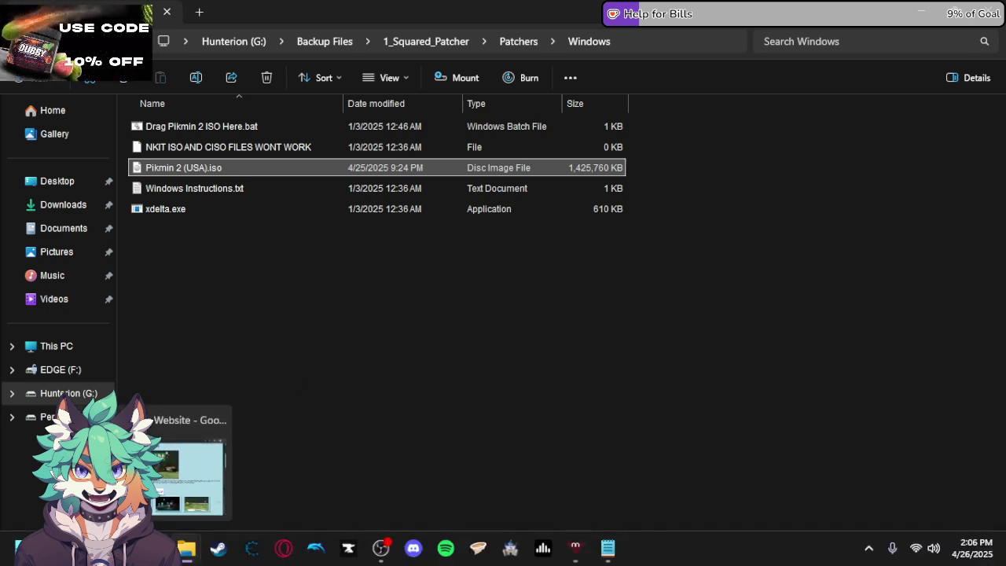
Switch to the web browser and open the MD5 File Checksum online tool in a new tab.
left_click(188, 472)
left_click(390, 14)
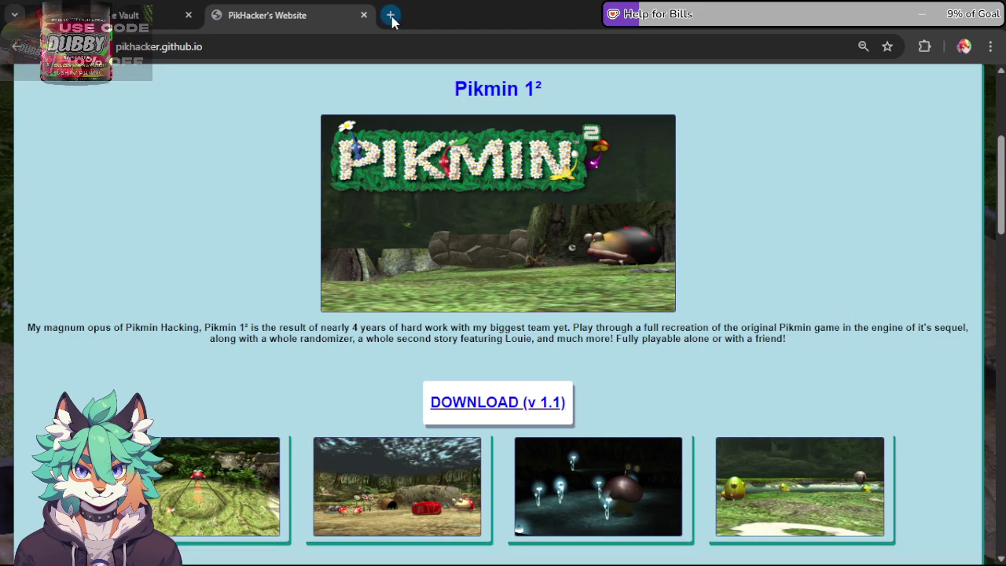
type("md5")
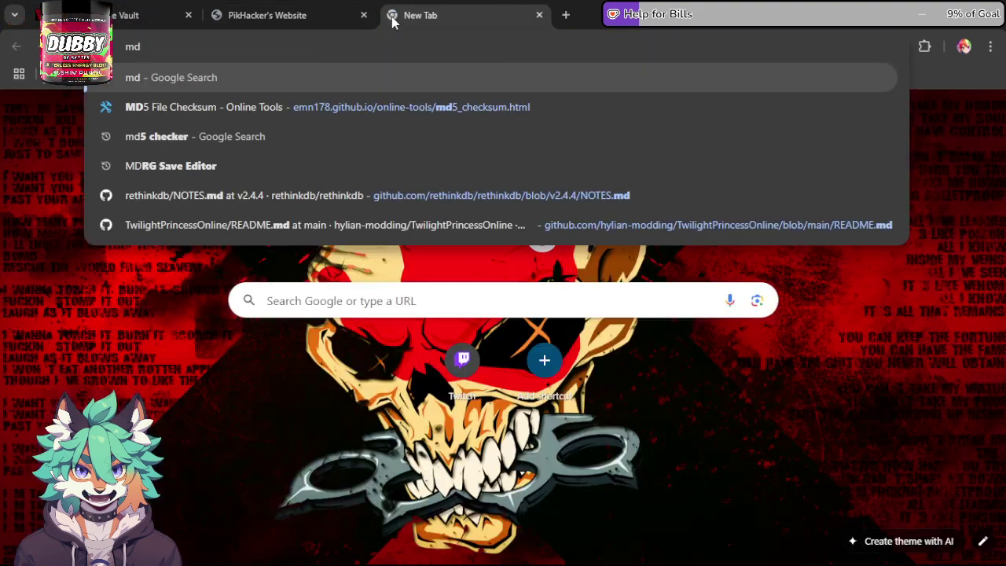
left_click(318, 76)
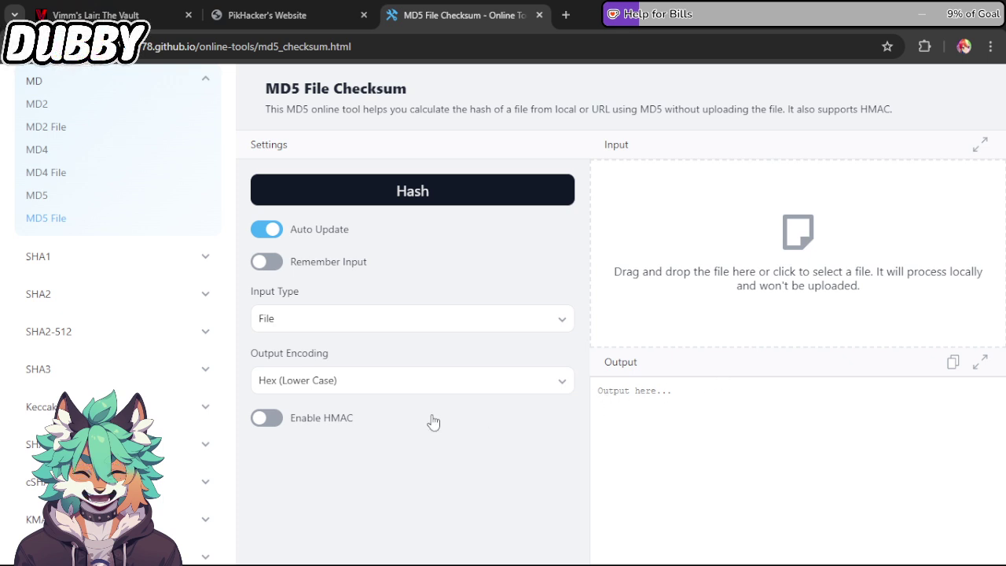
Load Pikmin 2 (USA).iso from the patcher's Windows folder into the MD5 checksum tool for hashing.
mouse_move(189, 550)
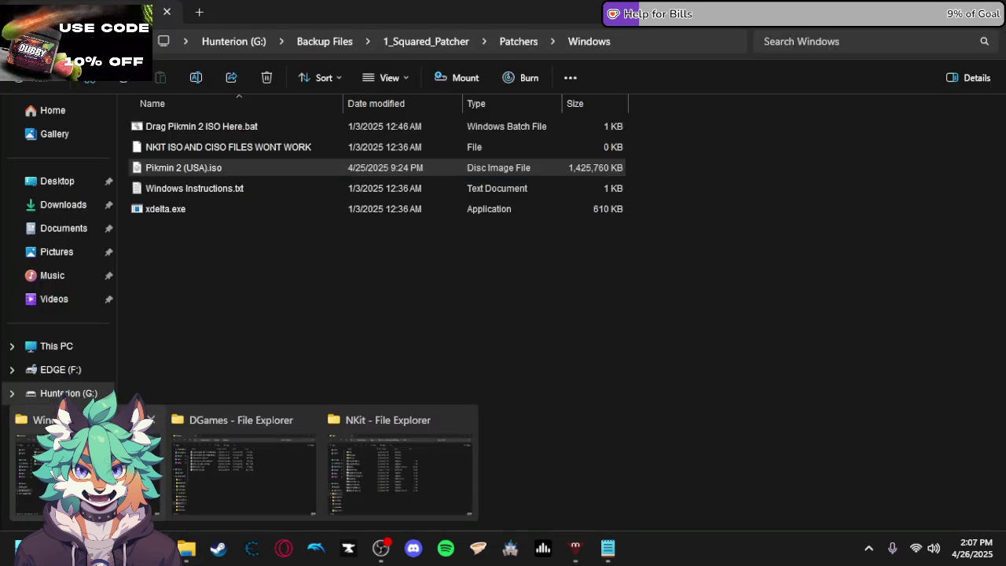
left_click(86, 471)
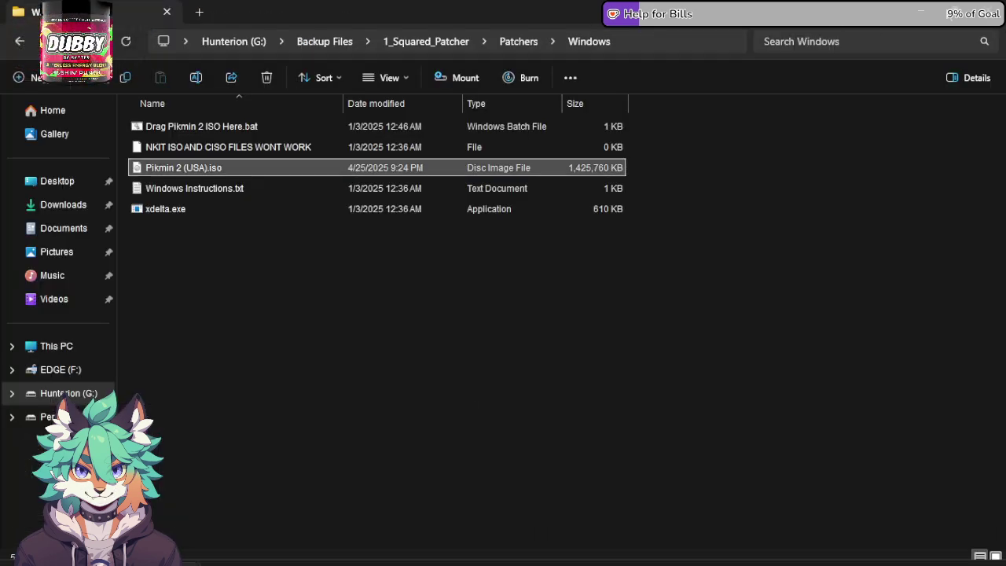
key("super+Down")
left_click_drag(316, 180, 636, 330)
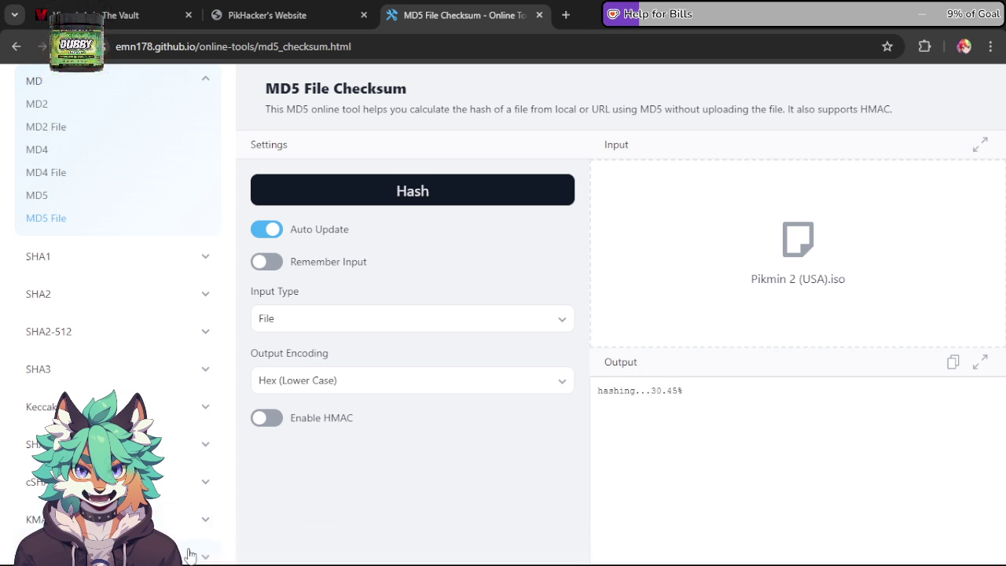
Bring back the patcher's Windows folder at full size, and select Pikmin 1^2 (v1.1).iso in the DGames folder.
mouse_move(186, 547)
left_click(180, 472)
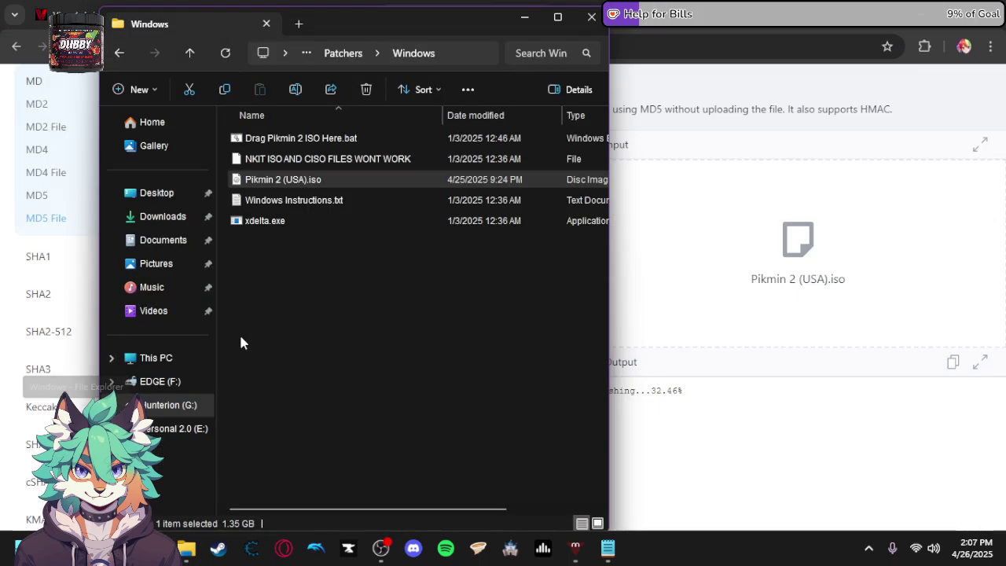
left_click(557, 17)
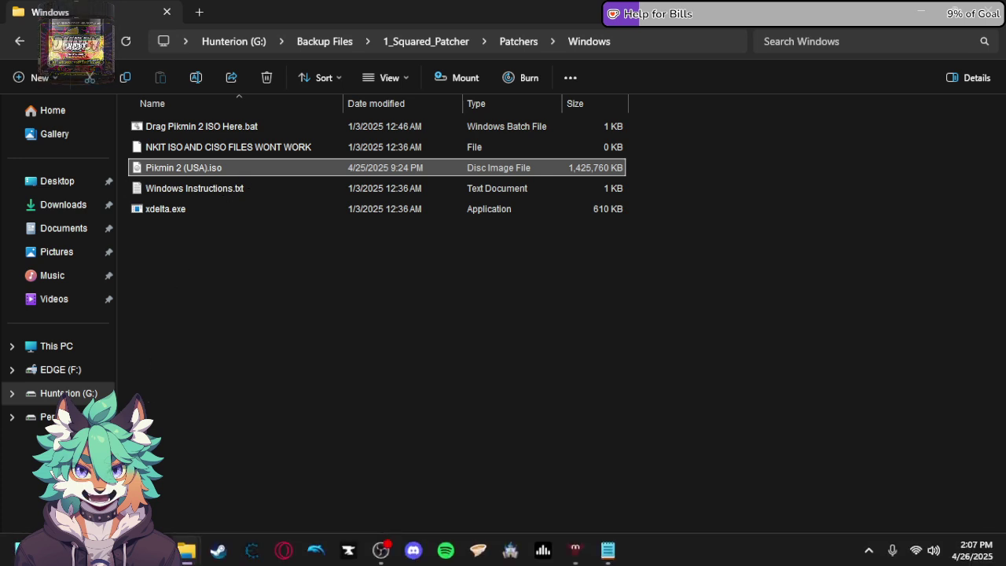
mouse_move(186, 547)
left_click(209, 496)
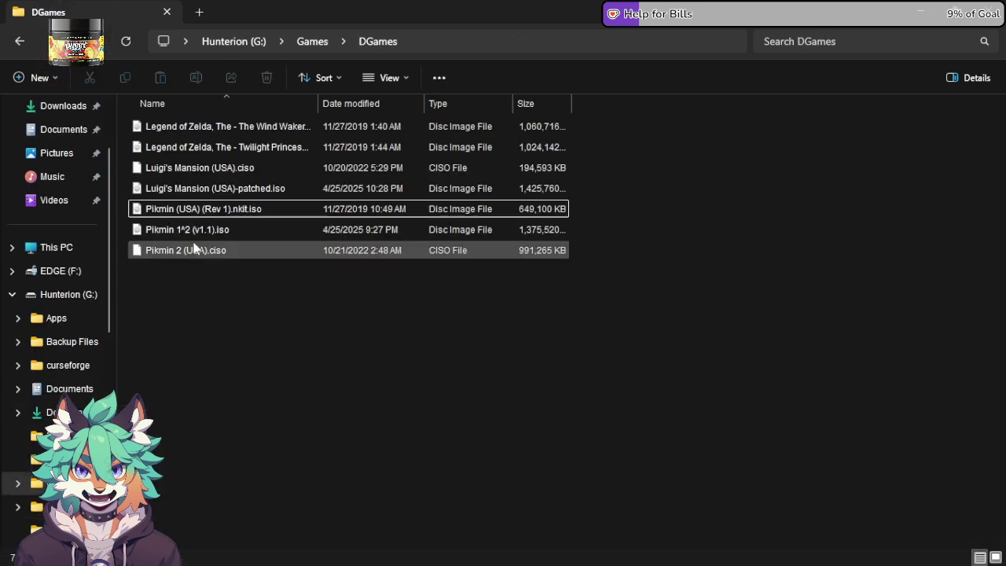
left_click(283, 229)
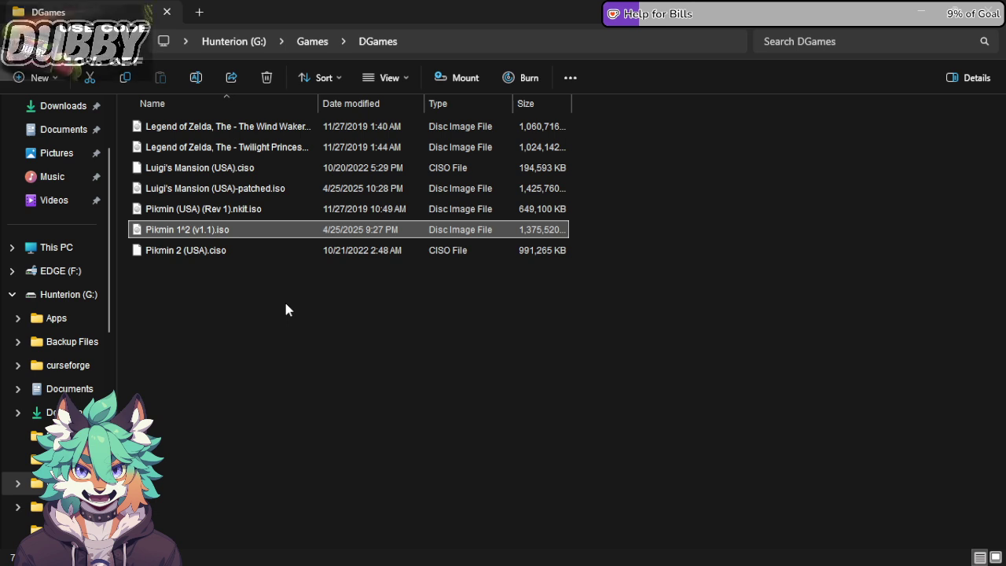
Check the hashing progress and PikHacker's Pikmin 1² page in the browser, and return to the patcher's Windows folder.
mouse_move(258, 564)
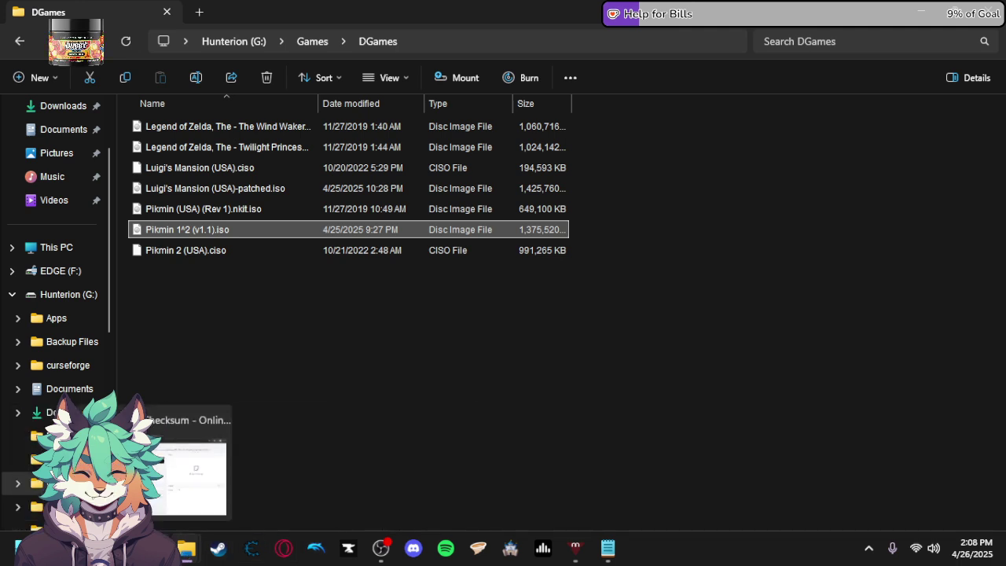
left_click(183, 472)
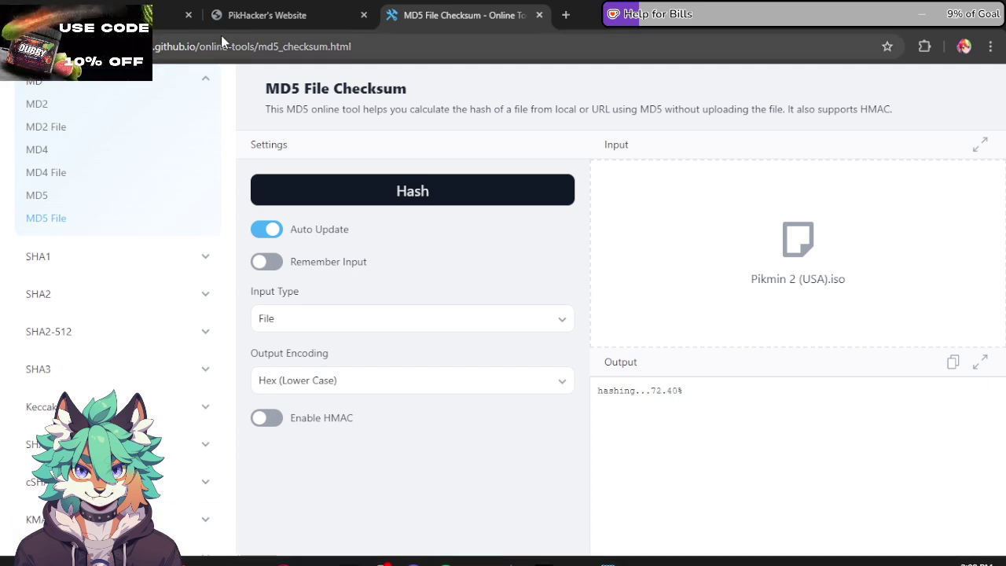
left_click(278, 18)
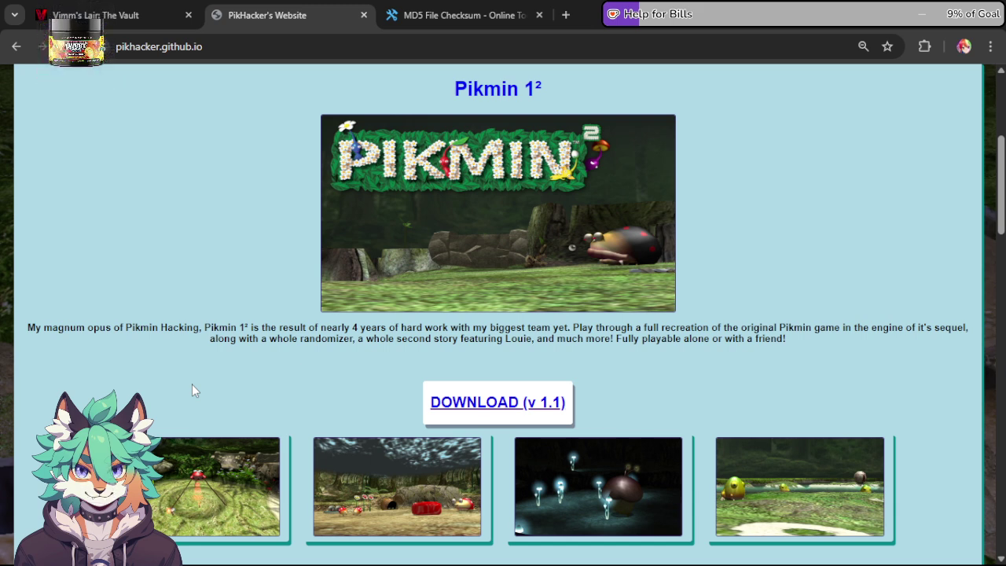
mouse_move(182, 550)
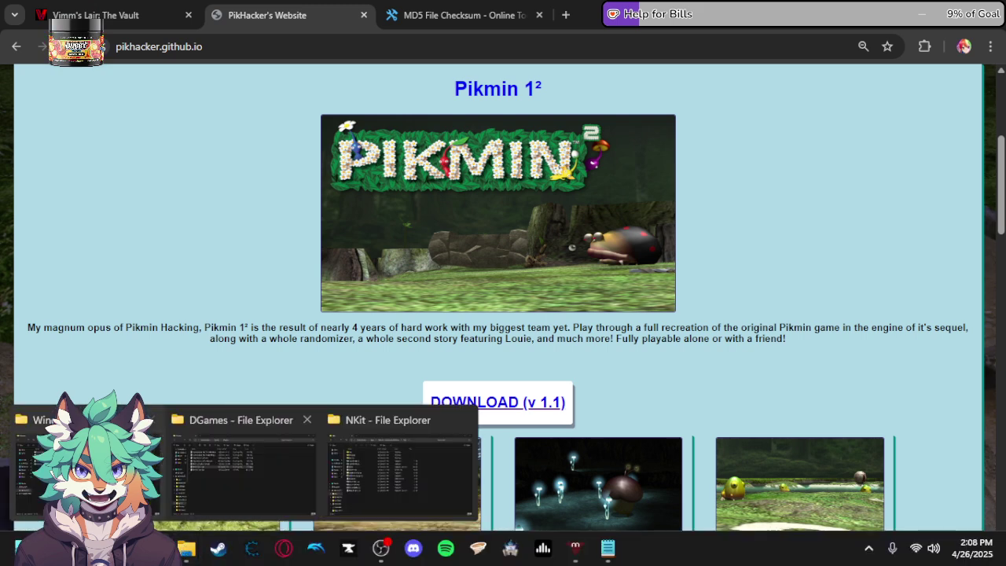
left_click(86, 463)
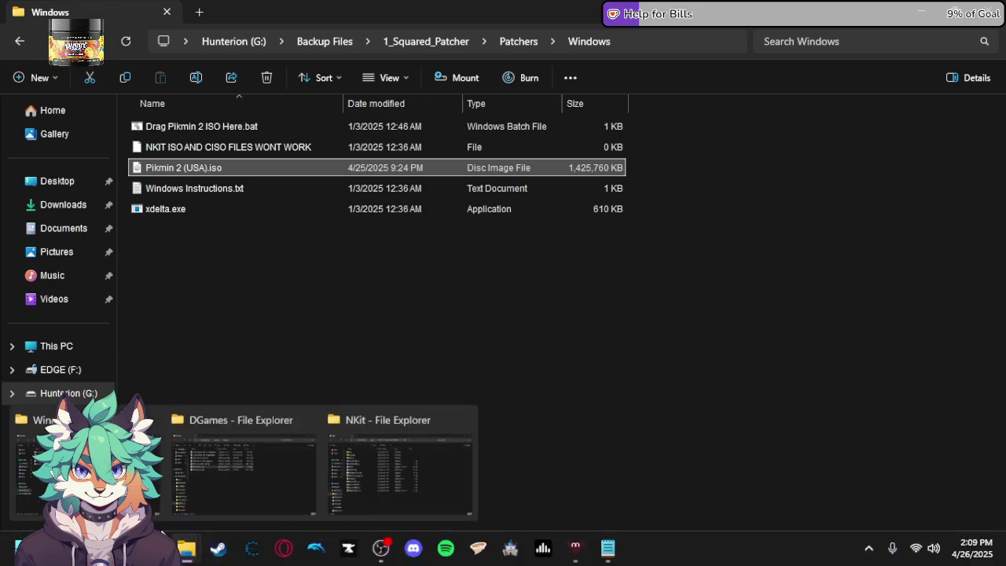
Compare the MD5 hash computed for Pikmin 2 (USA).iso with the md5 value in the patcher's readme.
left_click(189, 476)
left_click(438, 16)
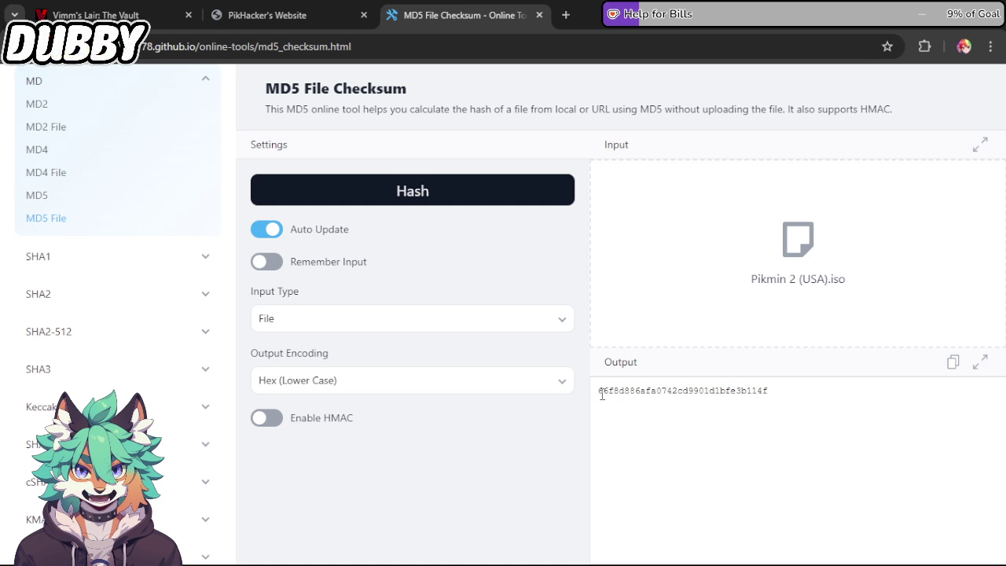
left_click_drag(602, 395, 746, 399)
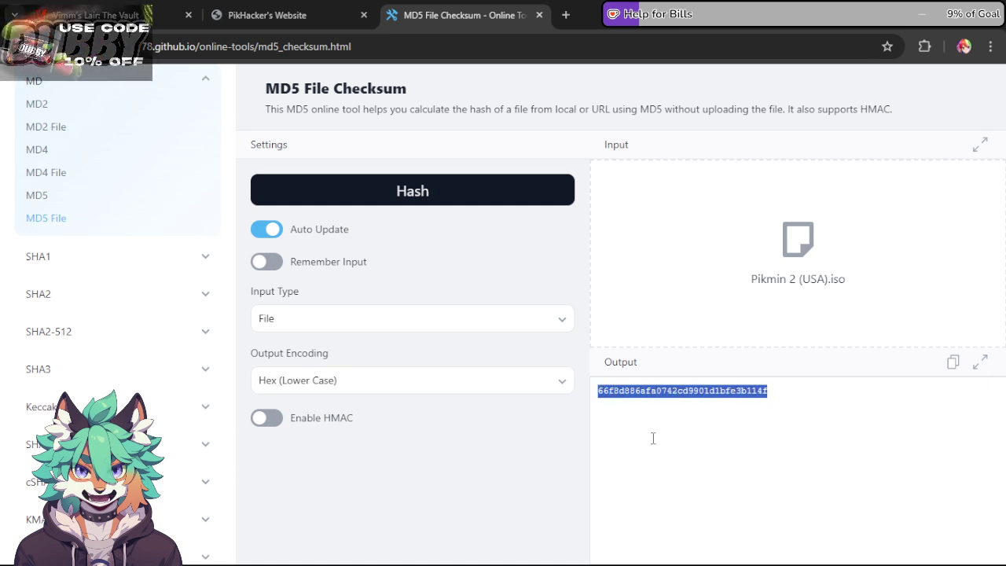
left_click(658, 404)
left_click(613, 545)
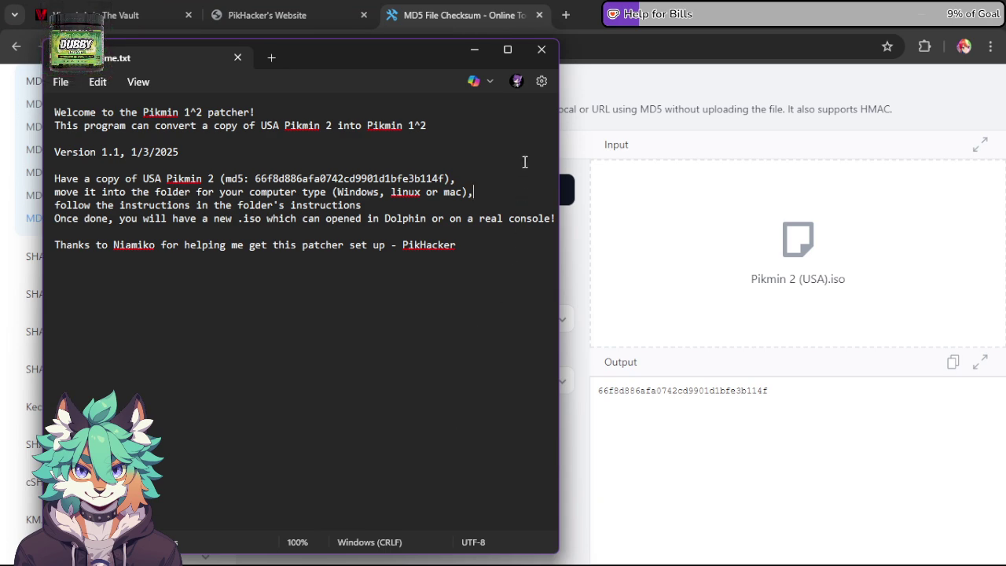
left_click(588, 17)
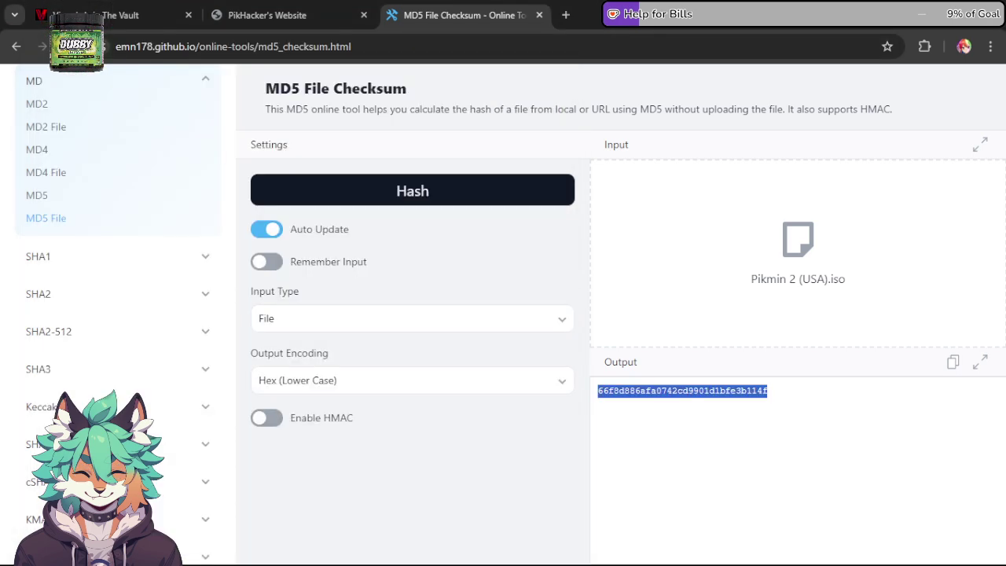
Close the MD5 checksum tab, the browser window and the patcher's readme.
left_click(539, 15)
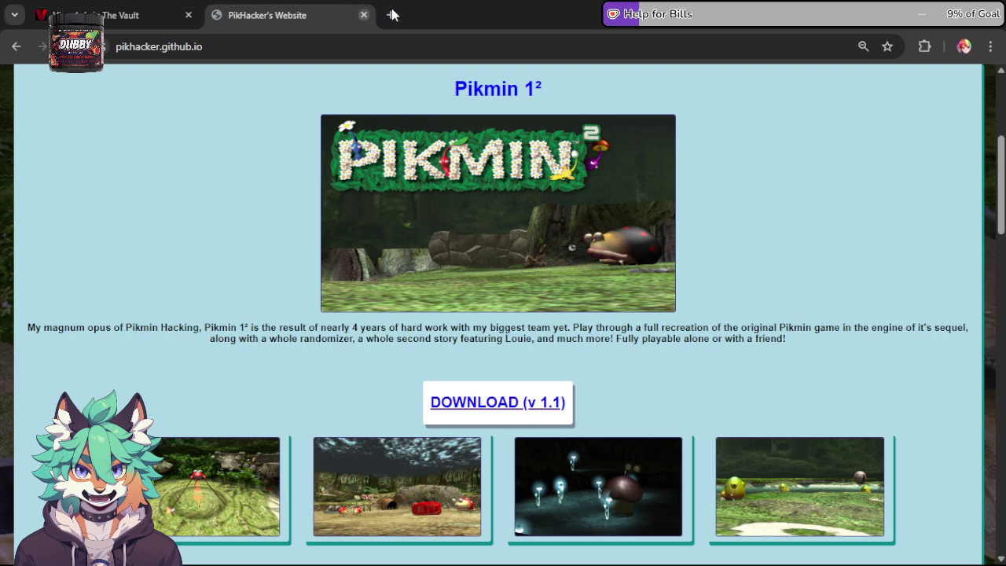
left_click(1003, 22)
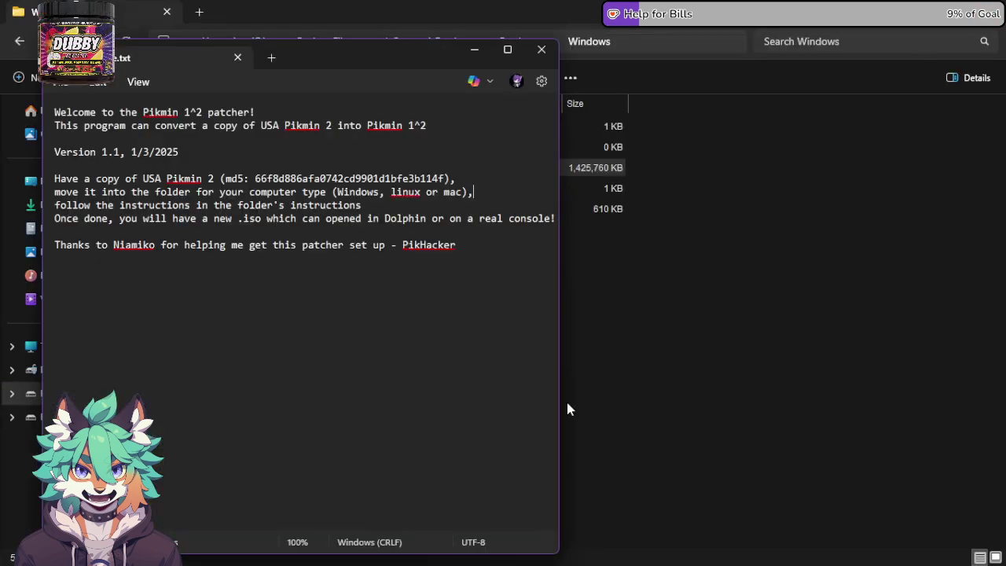
left_click(238, 57)
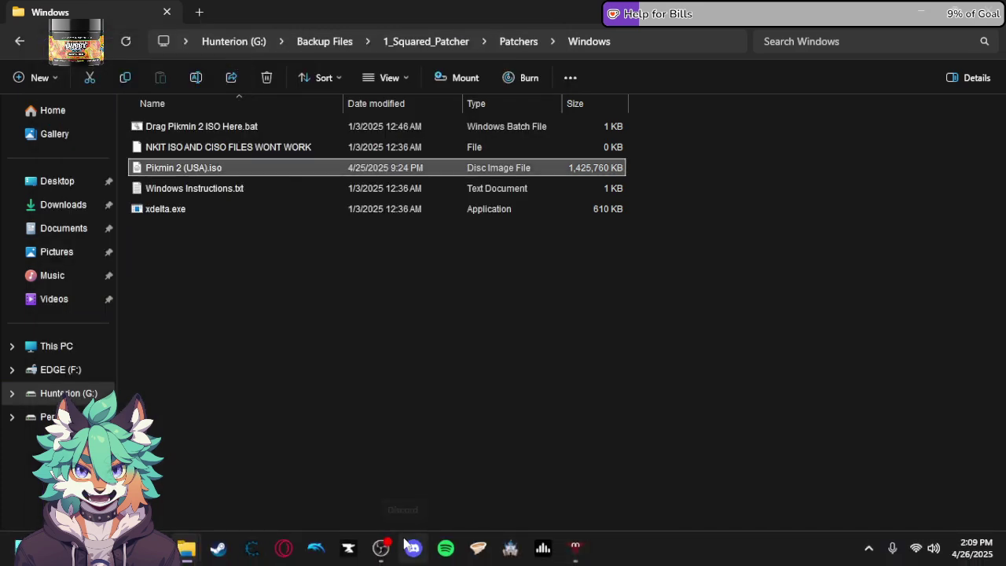
Close the DGames folder window and clear the remaining folder windows to show the desktop.
mouse_move(250, 550)
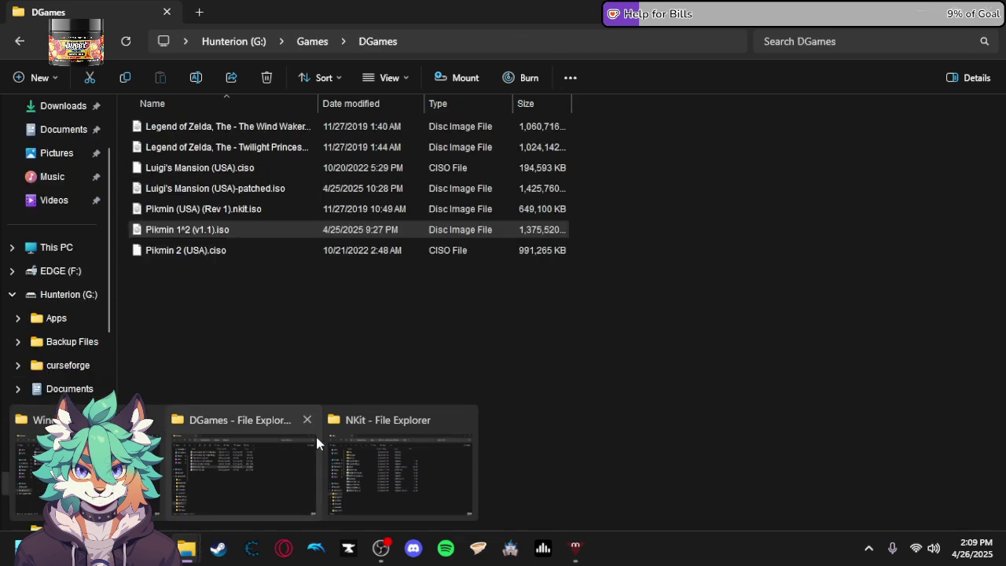
left_click(308, 419)
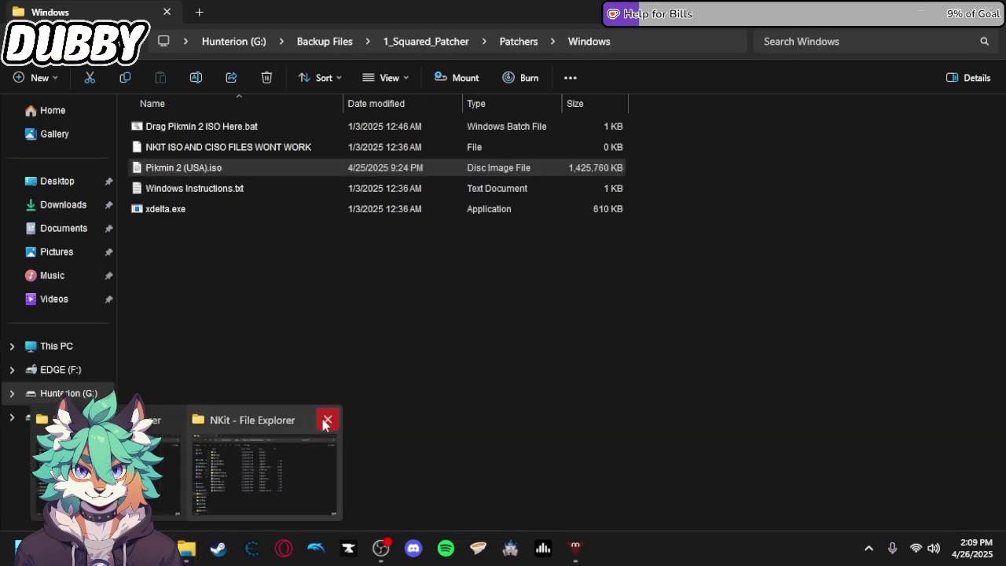
key("super+d")
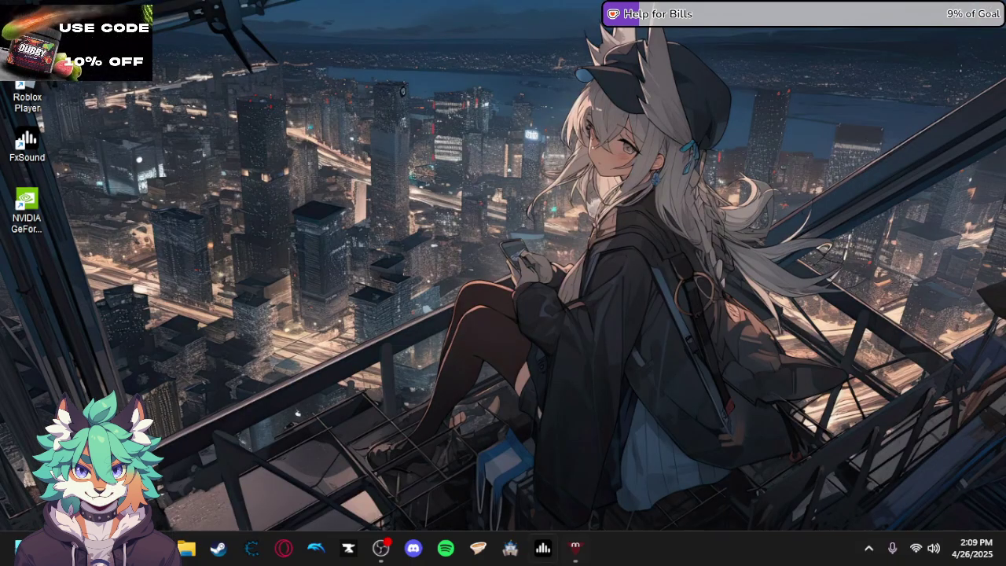
Switch to OBS and deselect the Spout2 Capture source.
left_click(381, 547)
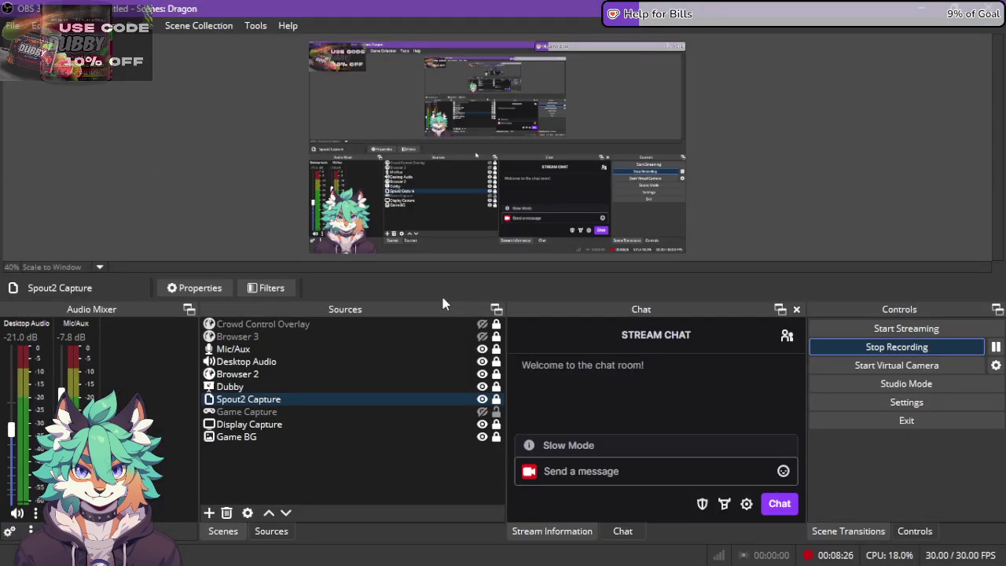
left_click(112, 203)
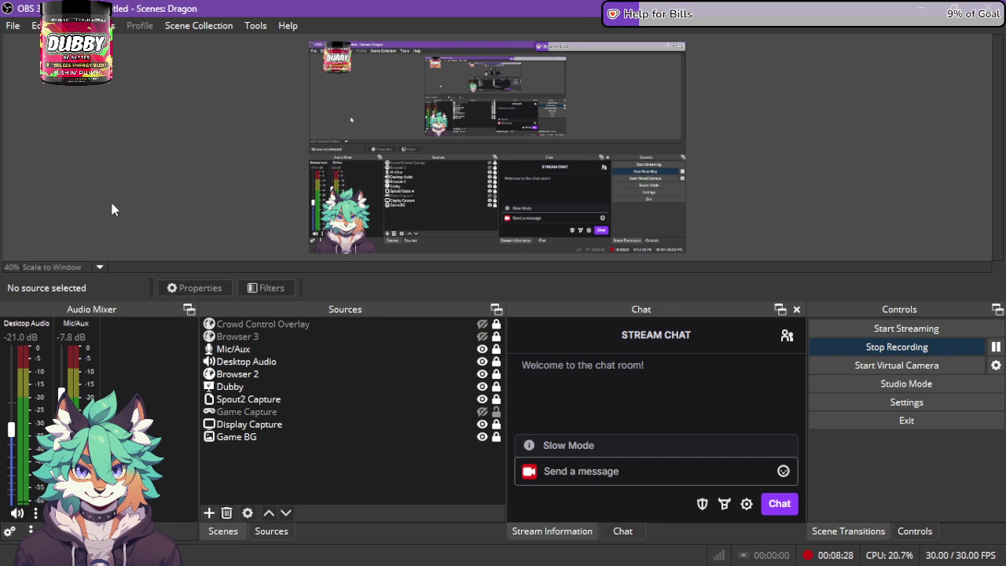